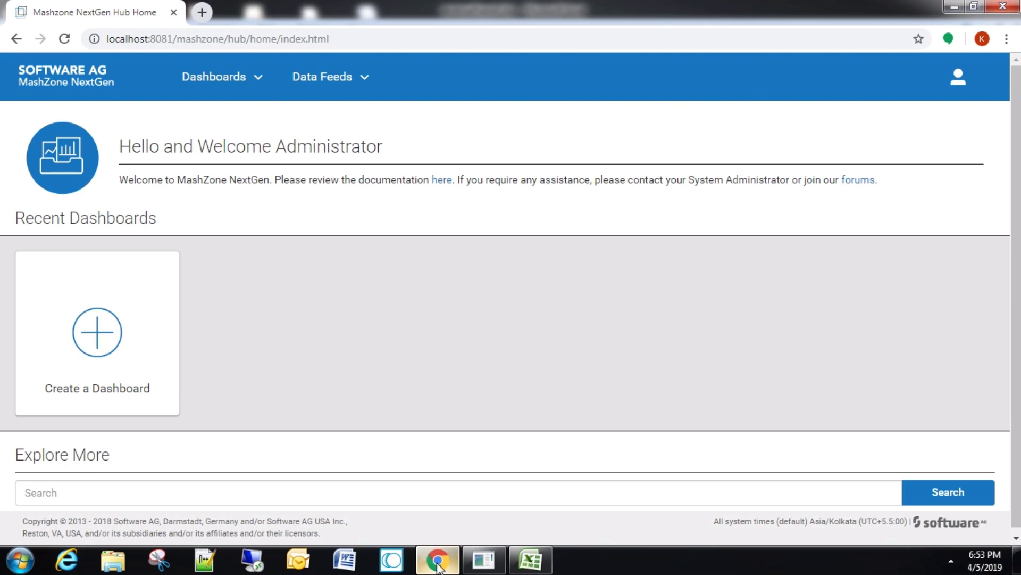
Step: Bring the revenueReport.xlsx workbook to the front in Excel from the taskbar
left_click(541, 565)
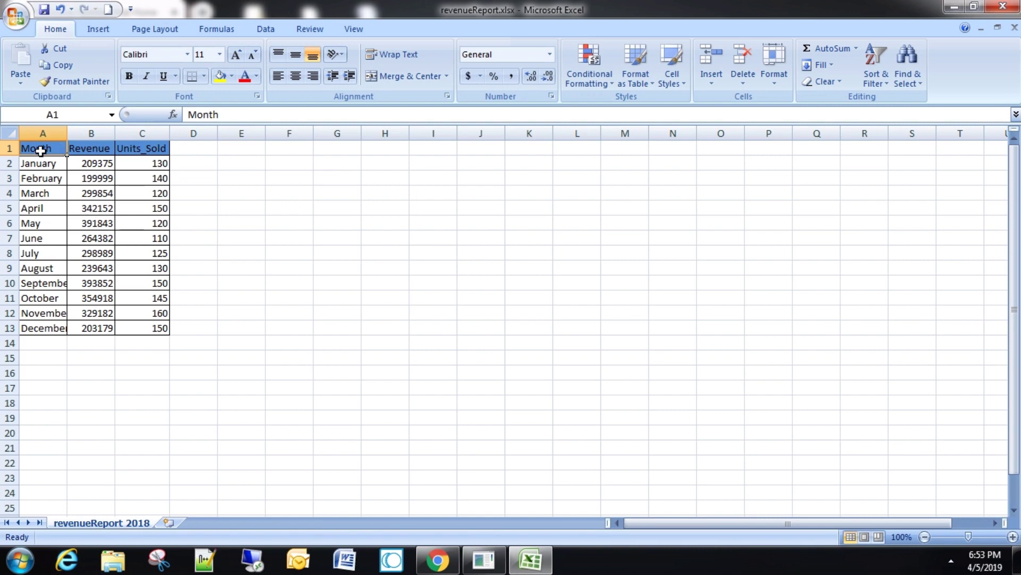
Step: Select the Month, Revenue and Units_Sold table range A1:C13
left_click_drag(81, 150, 40, 151)
key("shift+Down")
key("shift+Down")
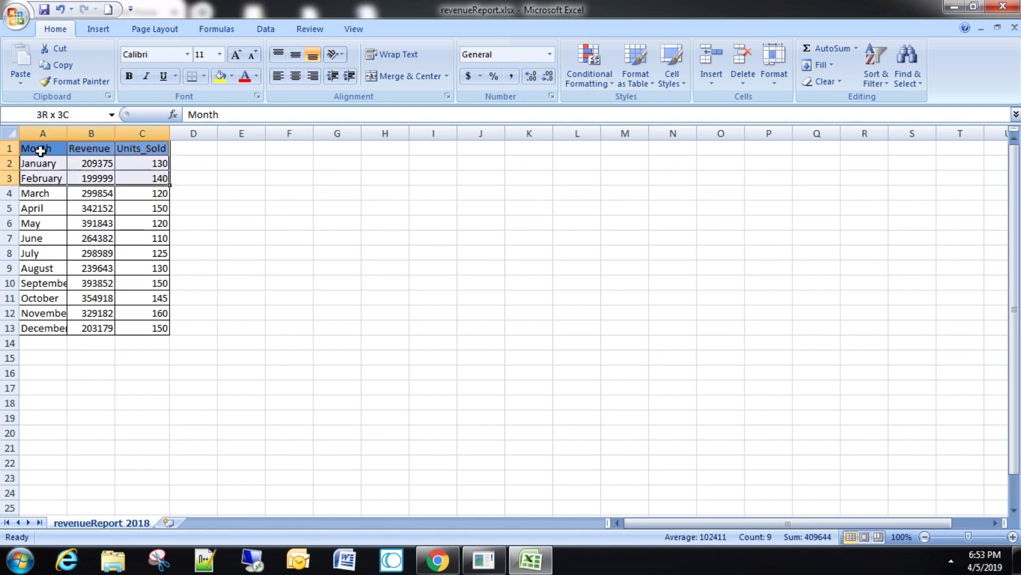
key("shift+Down")
key("shift+Down")
key("shift+Down")
key("shift+Down")
key("shift+Down")
key("shift+Down")
key("shift+Down")
key("shift+Down")
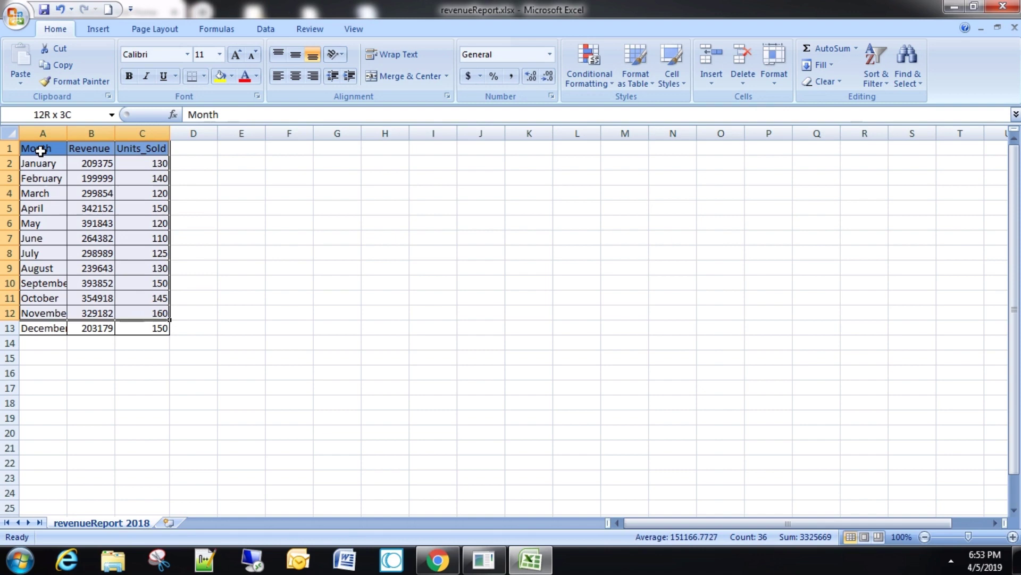
key("shift+Down")
key("shift+Down")
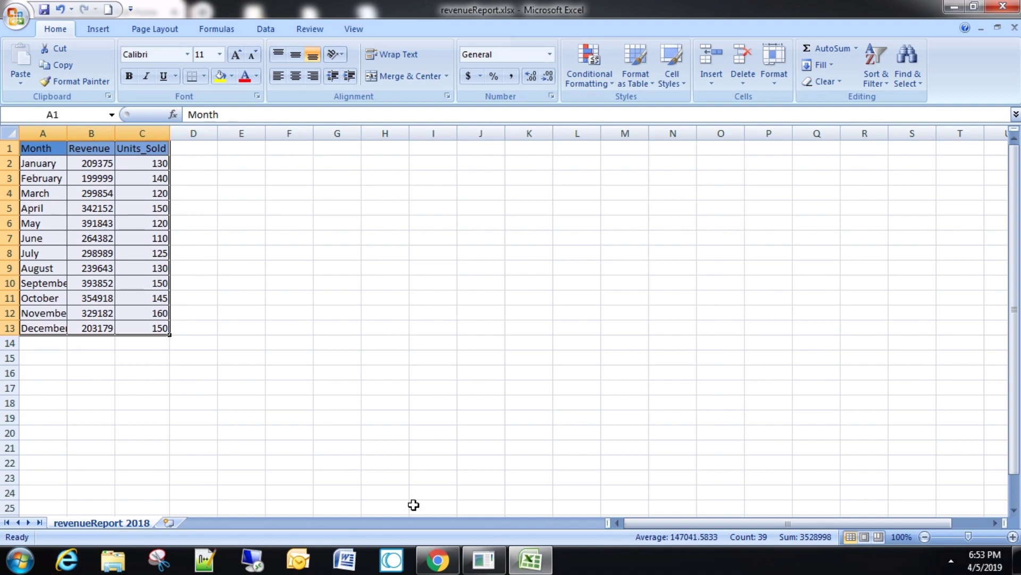
Step: Back in the MashZone hub, review the Dashboards, Data Feeds and account menus
left_click(437, 560)
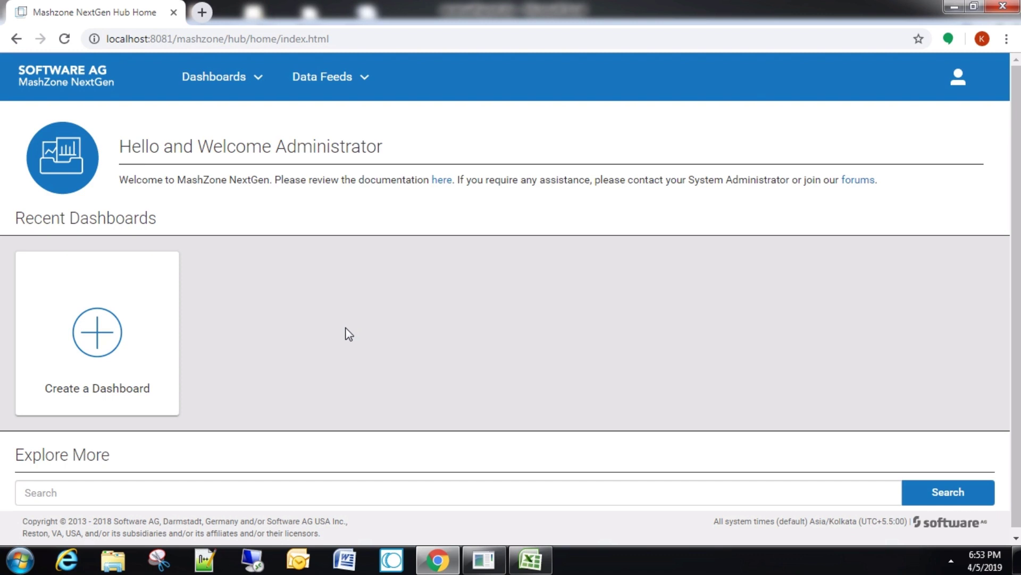
left_click(233, 88)
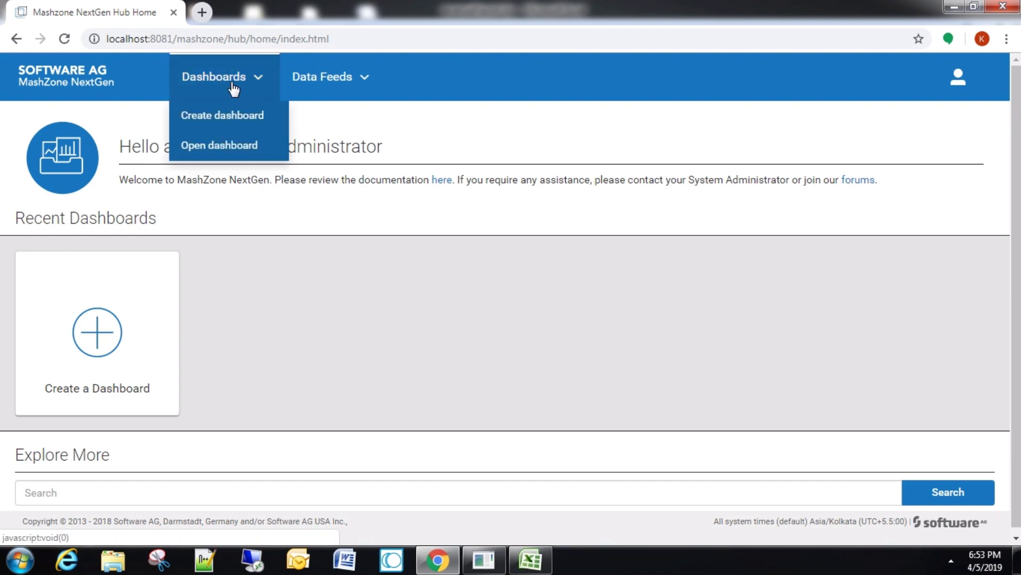
left_click(314, 89)
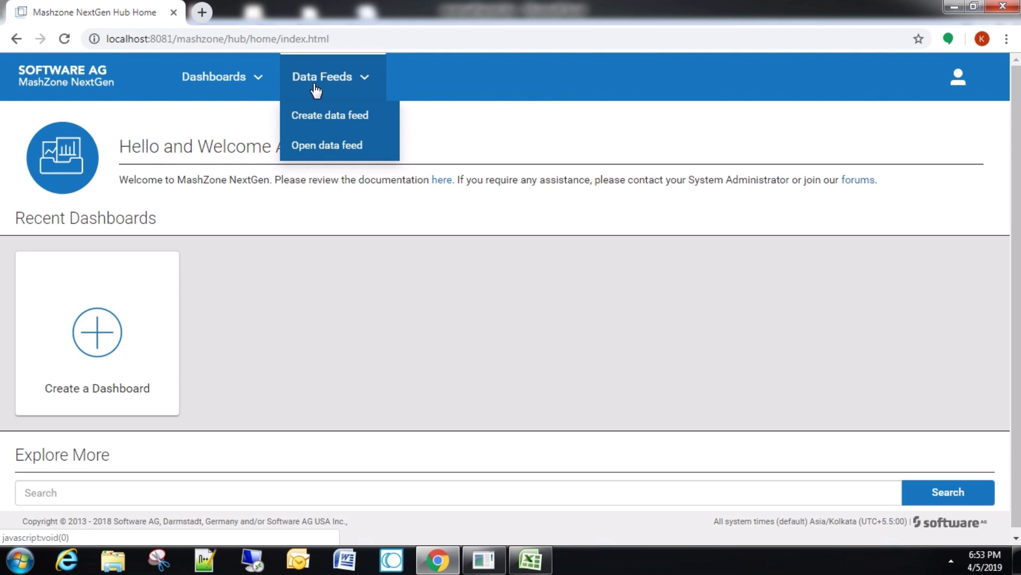
left_click(961, 74)
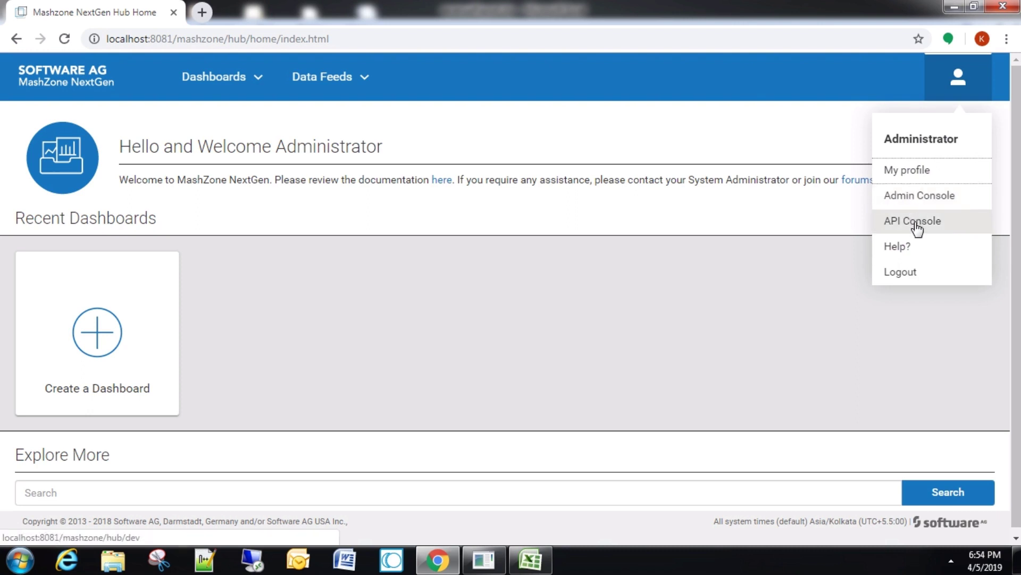
left_click(739, 241)
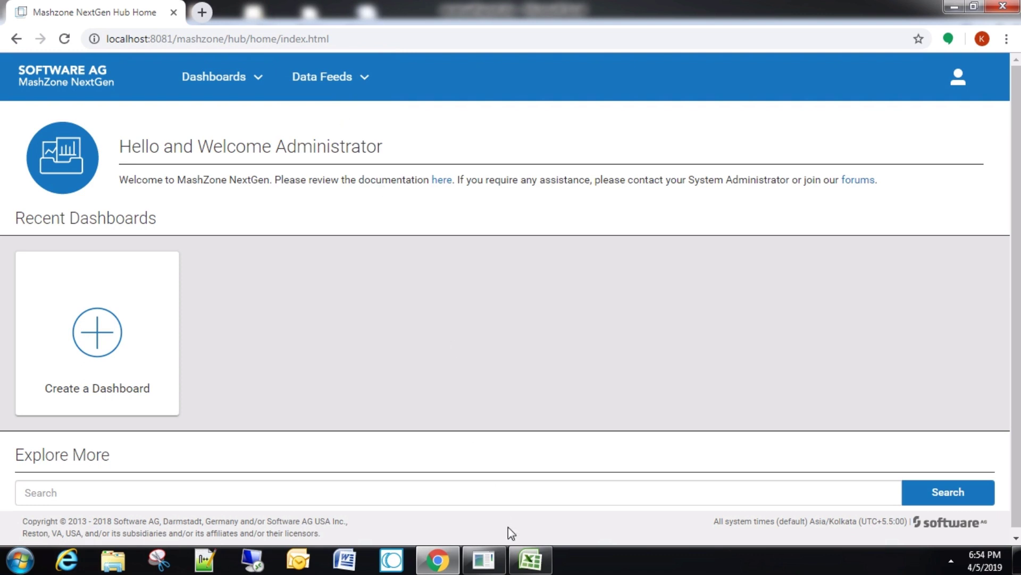
mouse_move(531, 560)
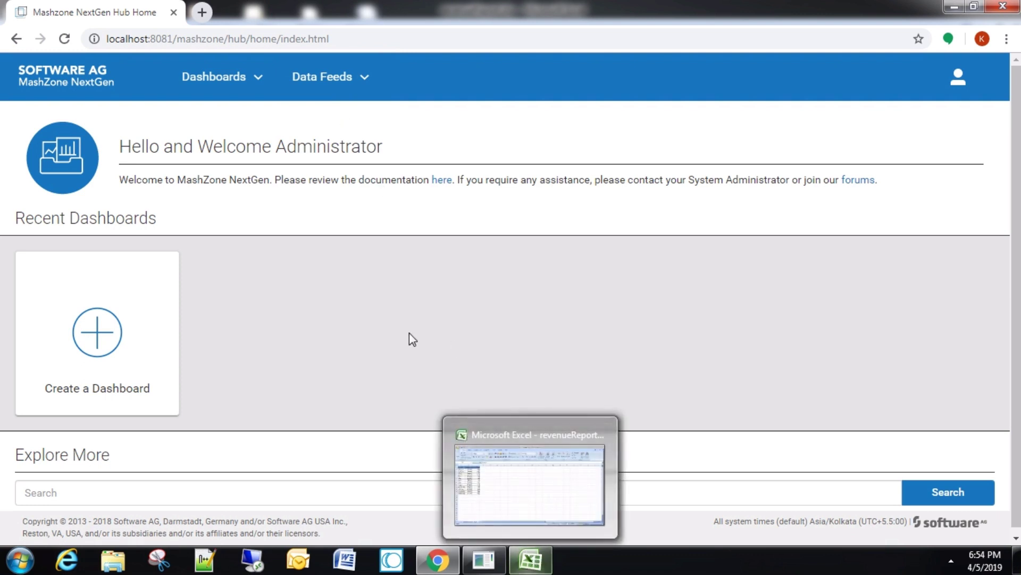
Step: Create a new data feed with an Excel data source
left_click(314, 93)
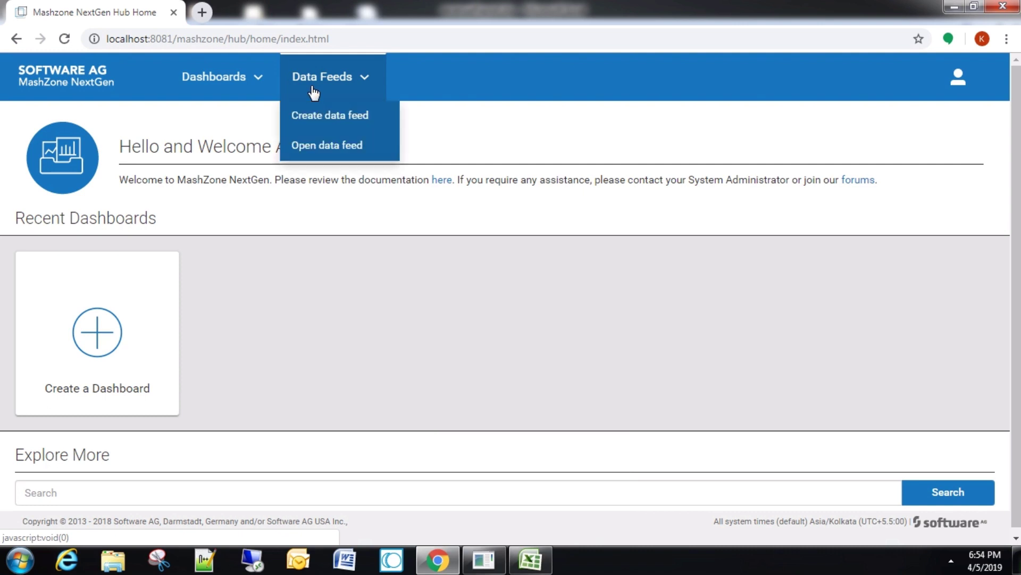
left_click(321, 117)
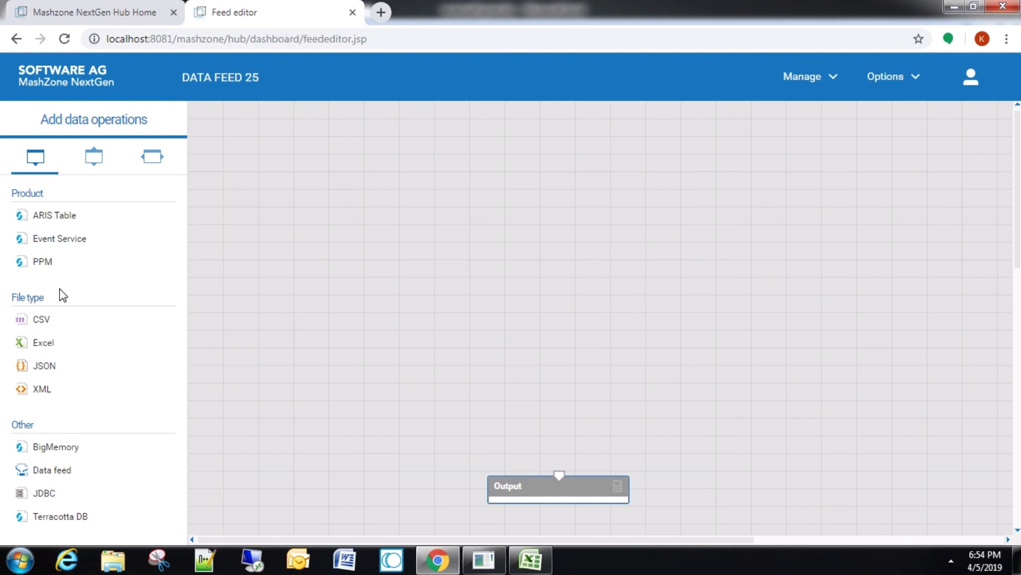
left_click(48, 342)
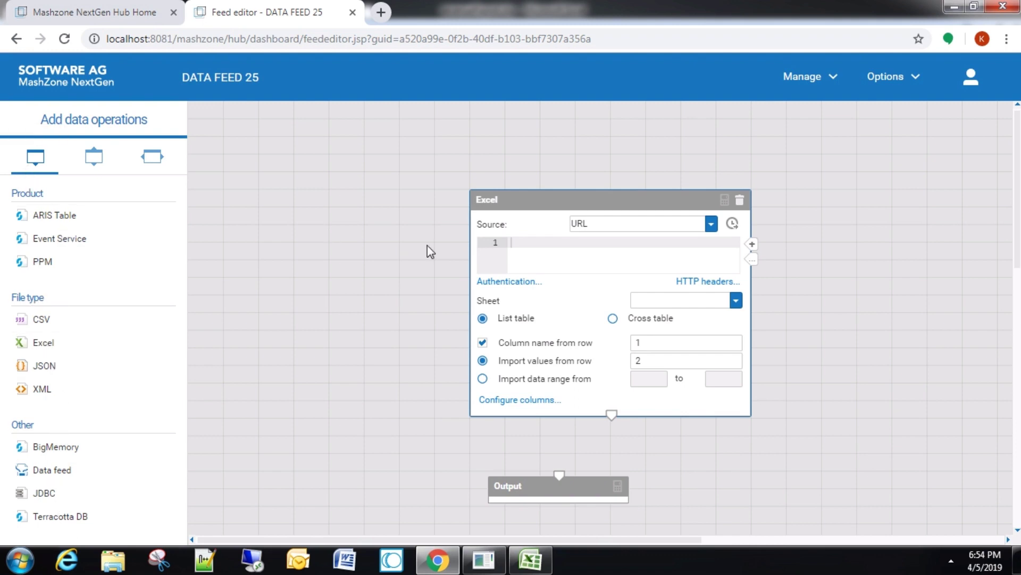
Step: Review the Excel source's refresh rate options, leaving it at 12 h
left_click(732, 224)
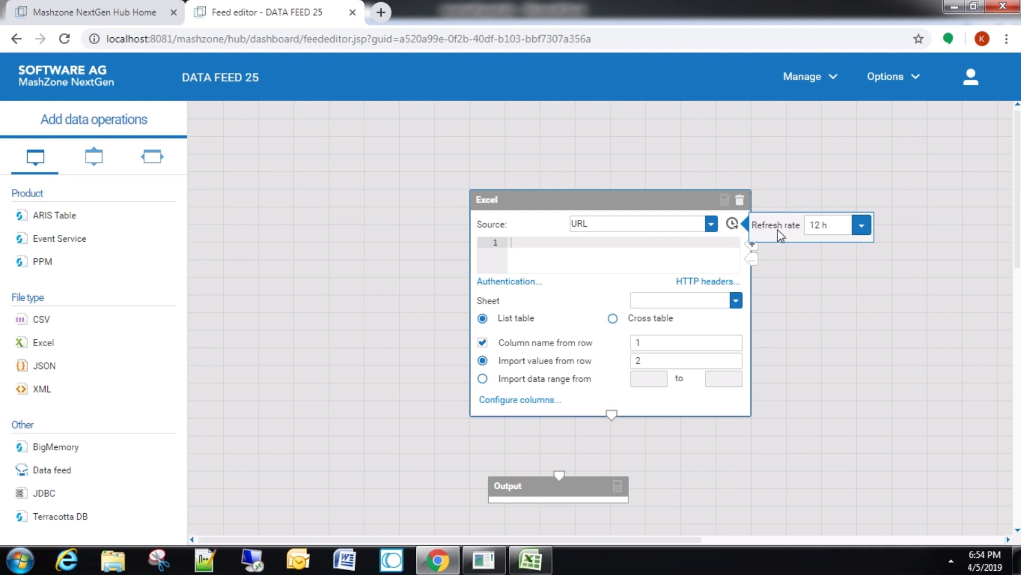
left_click(863, 228)
mouse_move(863, 249)
left_mouse_down()
mouse_move(867, 307)
mouse_move(870, 268)
left_mouse_up()
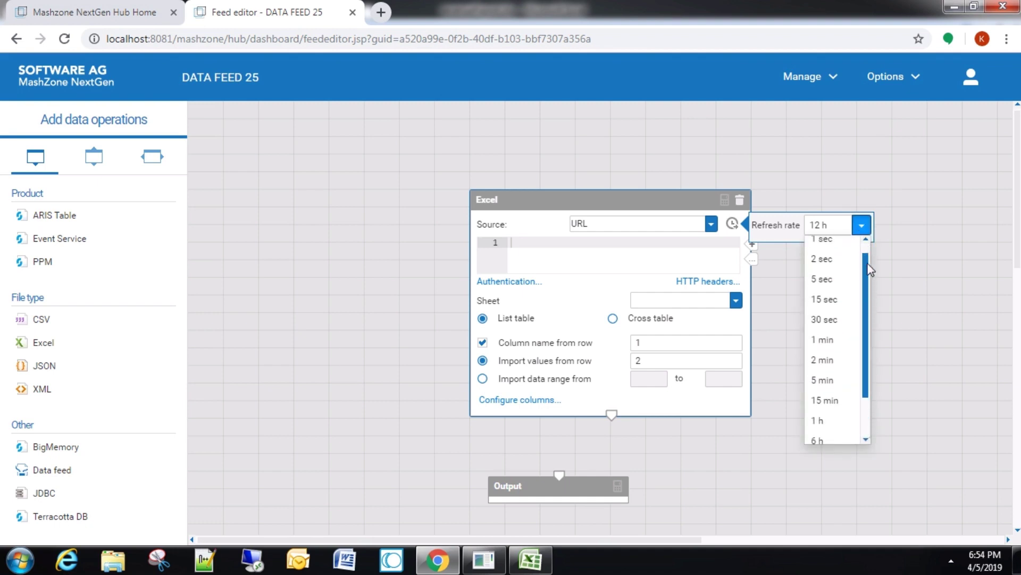
Step: Set the Excel source to file resource RevenueReport/revenueReport.xlsx, sheet revenueReport 2018
left_click(711, 226)
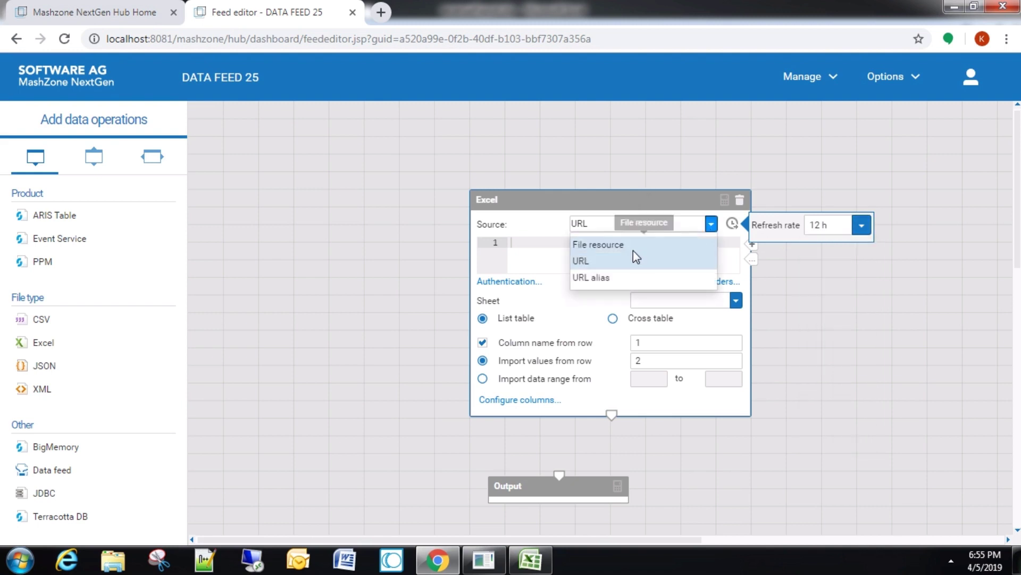
left_click(633, 250)
left_click(733, 223)
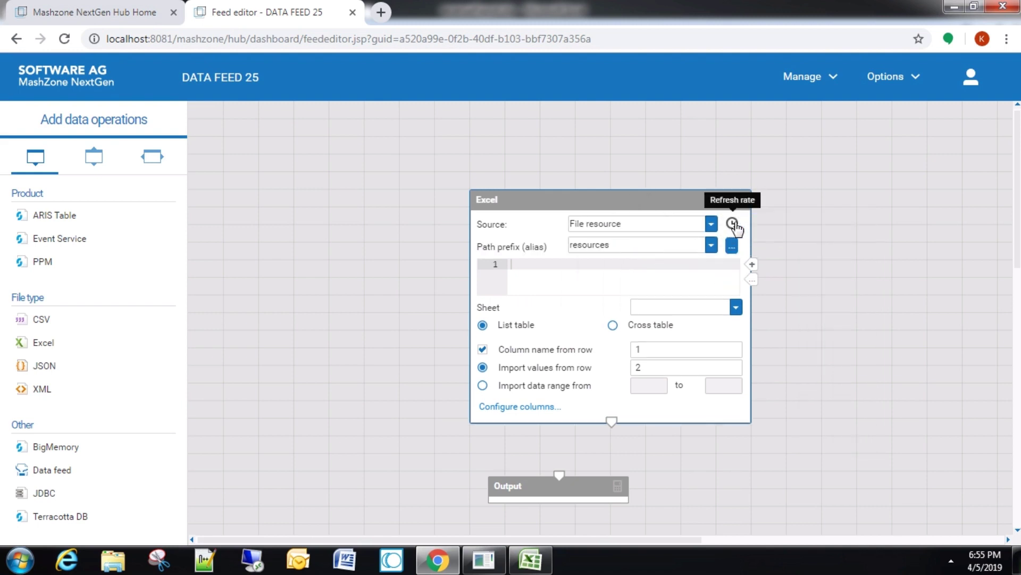
left_click(731, 246)
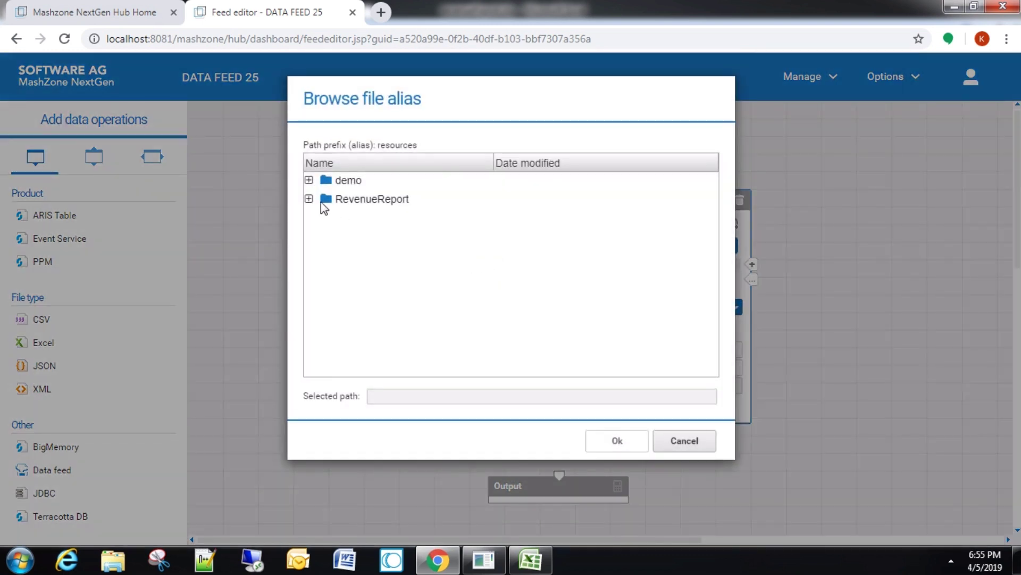
left_click(308, 199)
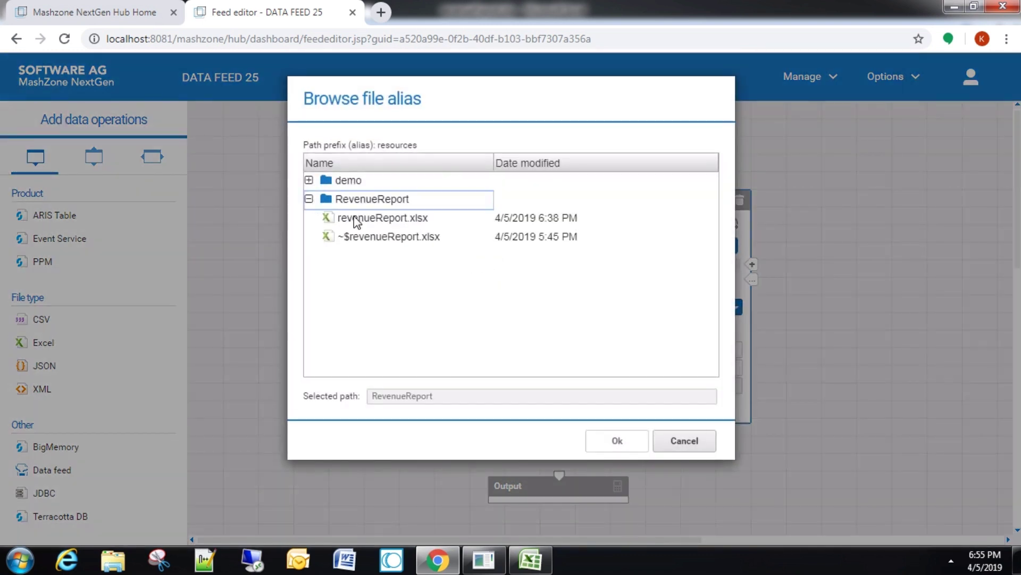
double_click(355, 219)
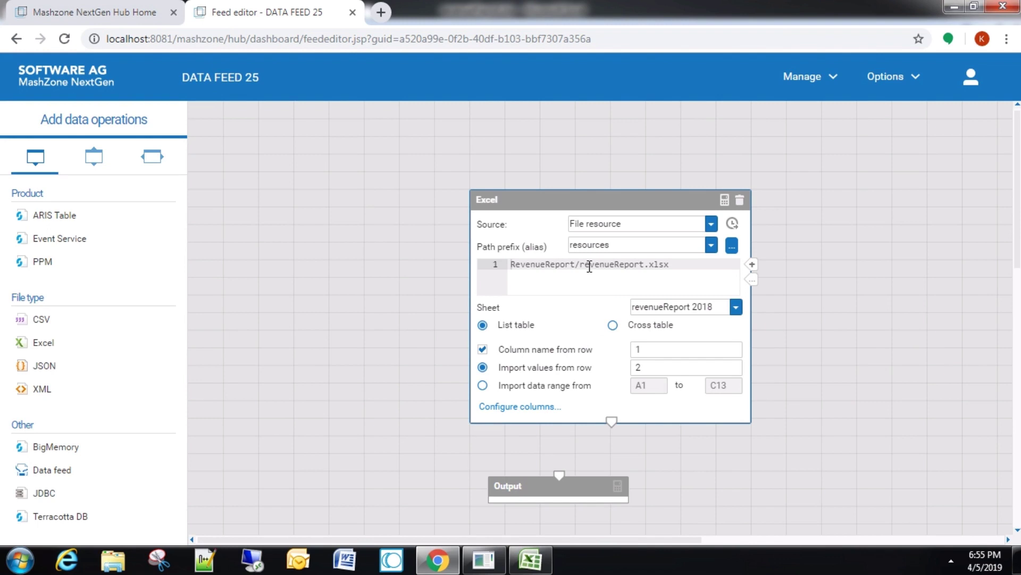
left_click(736, 308)
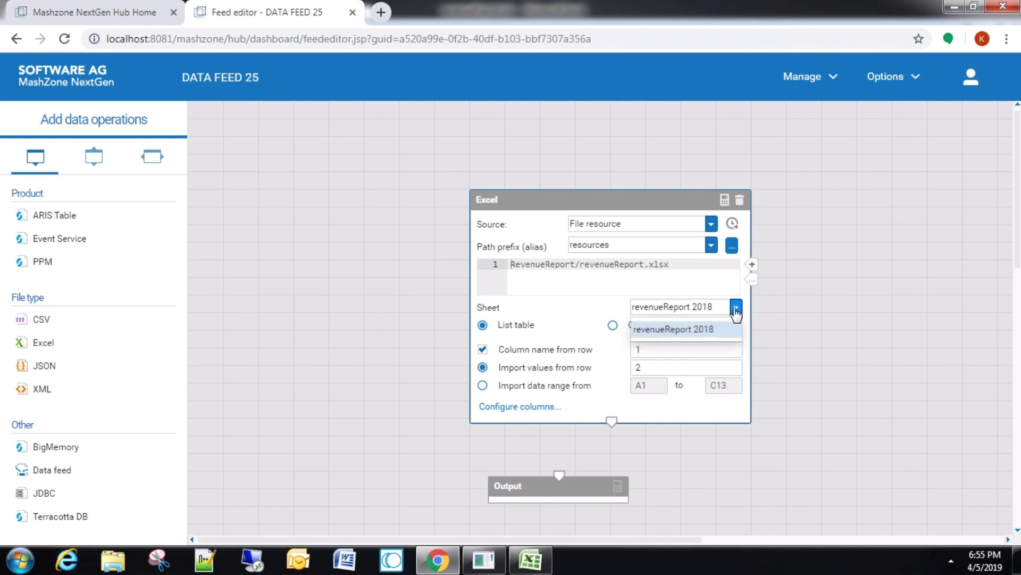
left_click(736, 313)
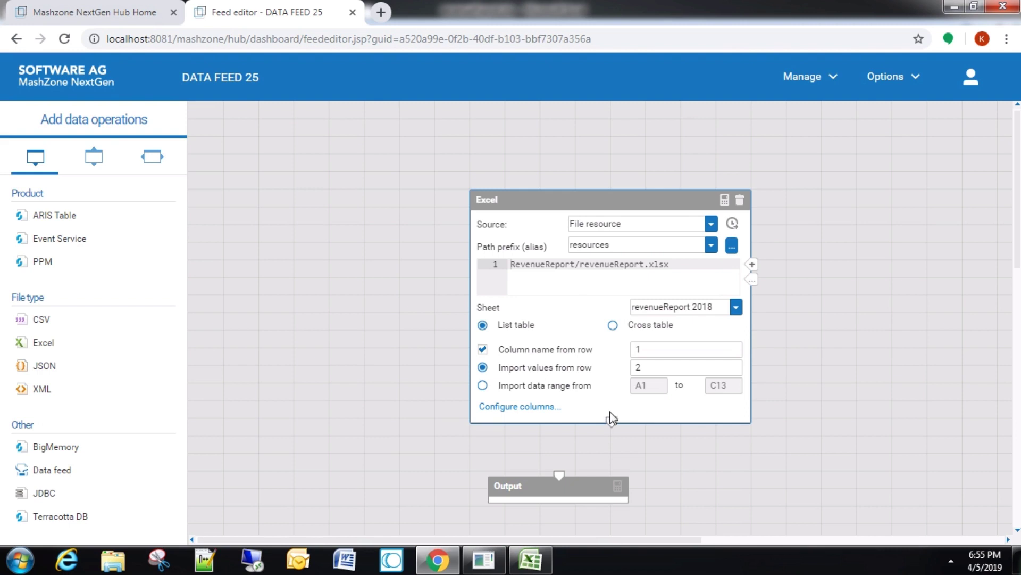
Step: Wire the Excel node into Output and preview its Month, Revenue and Units_Sold data
left_click_drag(612, 423, 561, 472)
left_click(617, 487)
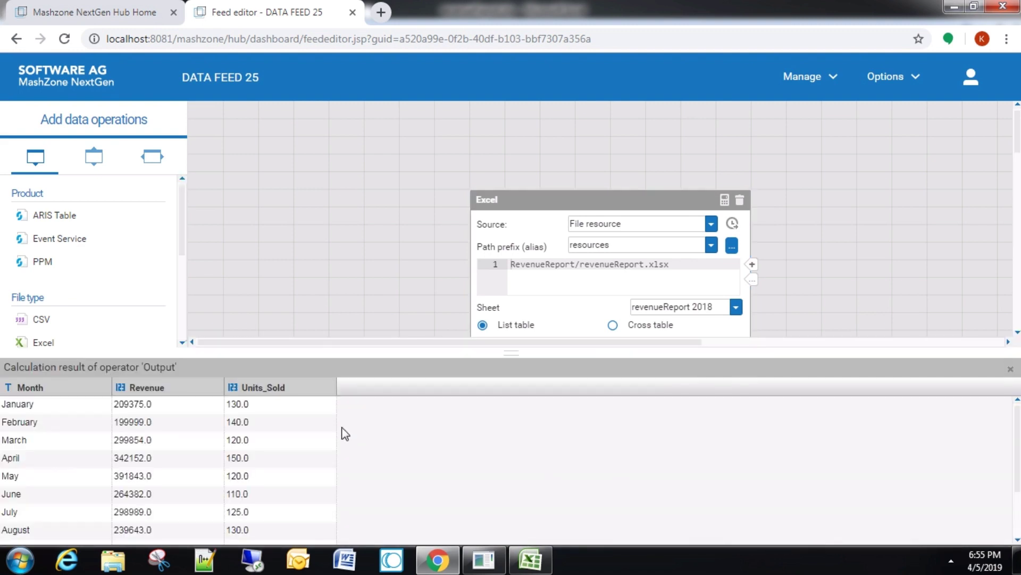
Step: Save the feed via Manage > Save as RevenueReportData, then return to Hub Home
left_click(1009, 370)
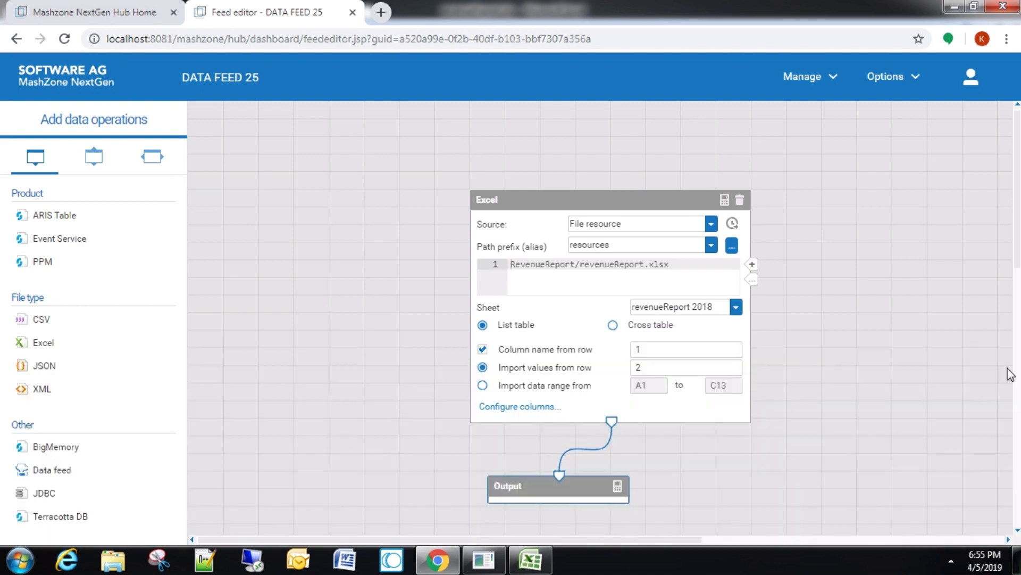
left_click(822, 98)
left_click(761, 209)
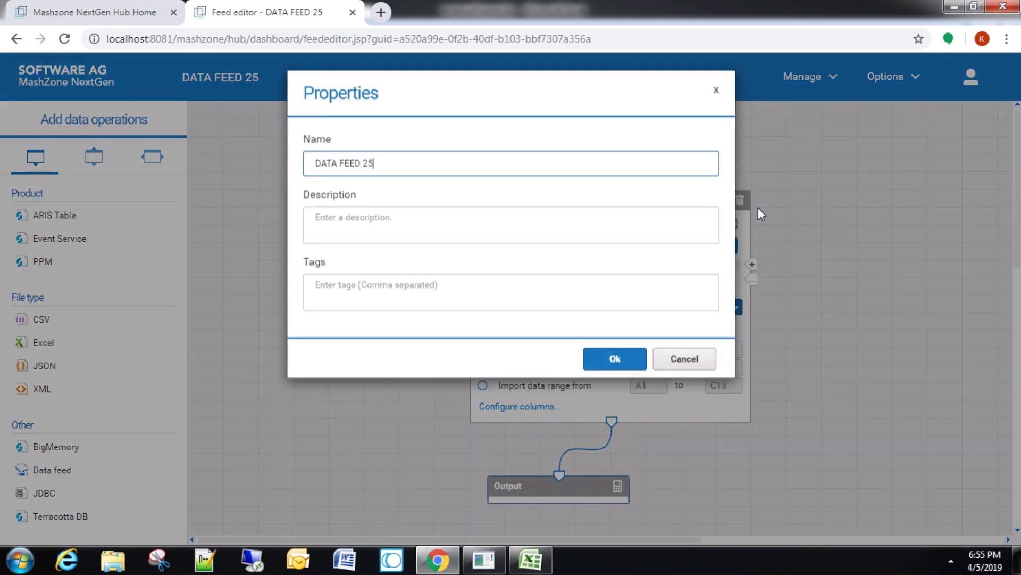
key("BackSpace")
key("BackSpace")
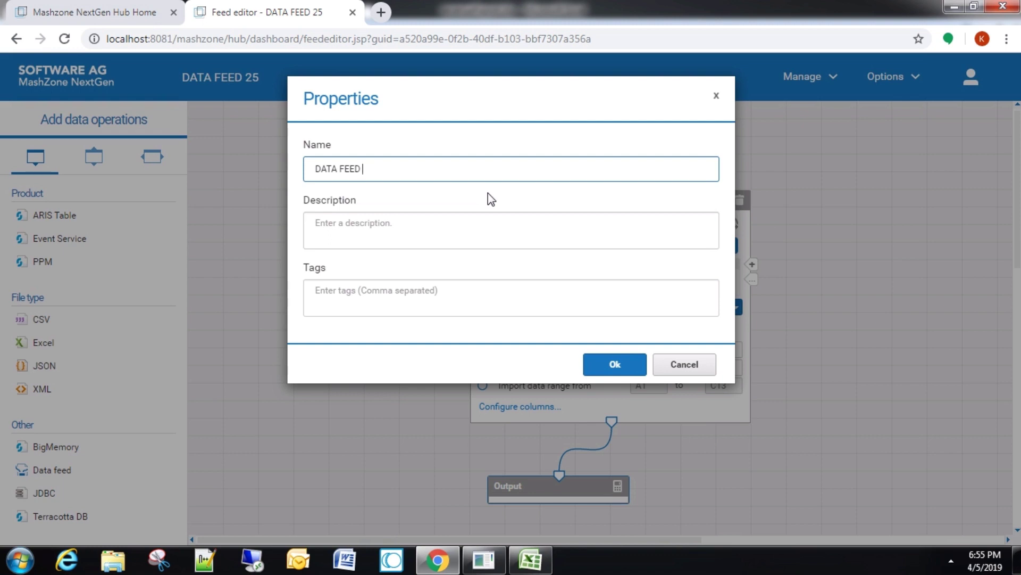
key("BackSpace")
key("BackSpace")
key("BackSpace")
key("BackSpace")
key("BackSpace")
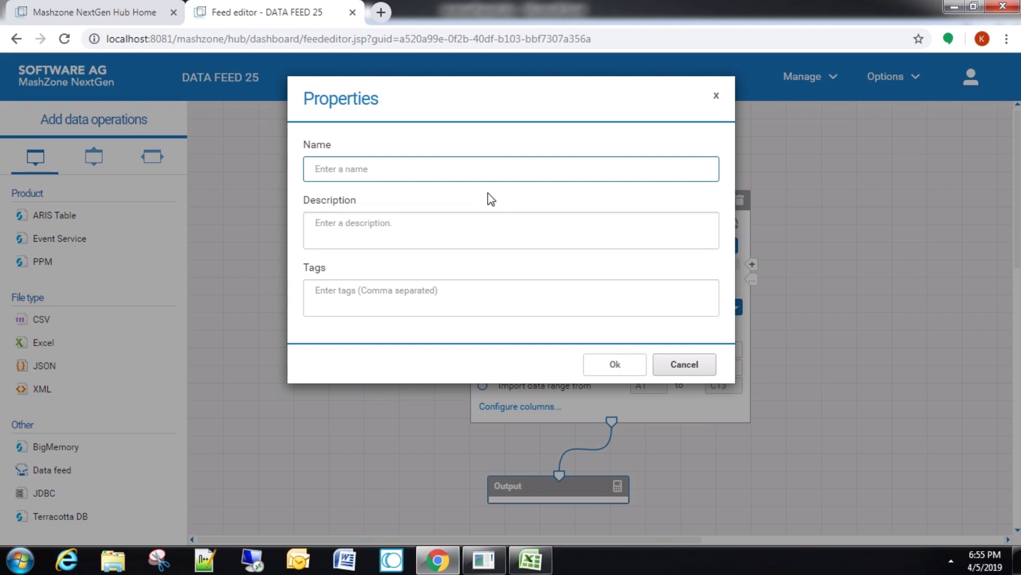
type("R")
left_click(350, 208)
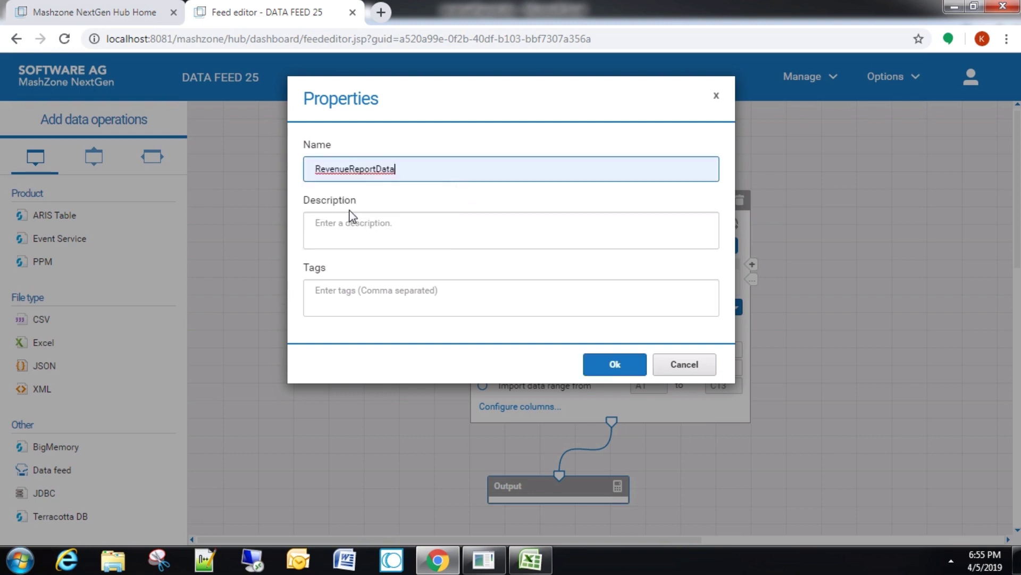
left_click(612, 363)
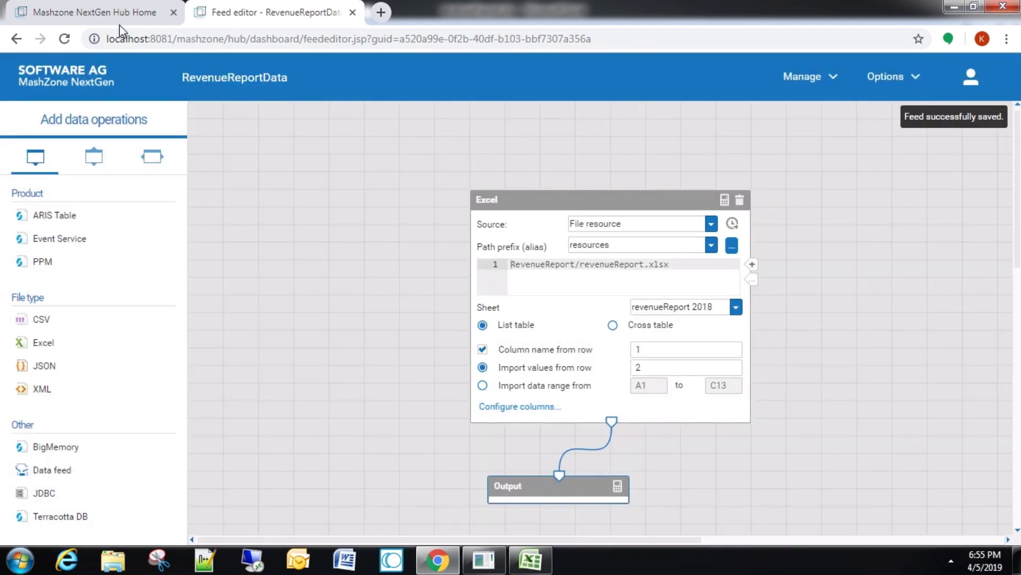
left_click(96, 11)
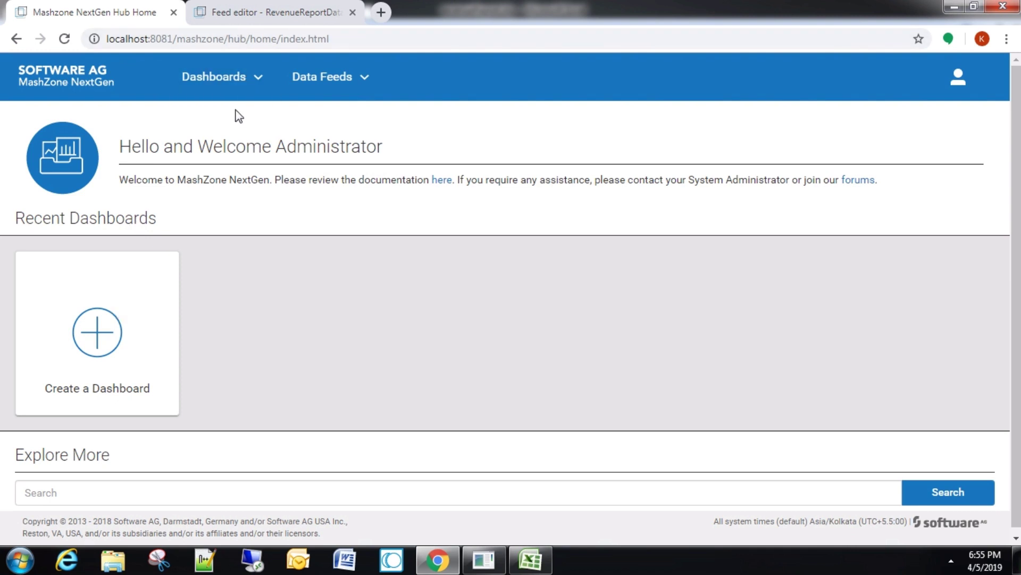
Step: Create a new empty dashboard, DASHBOARD 15, from the Dashboards menu
left_click(219, 85)
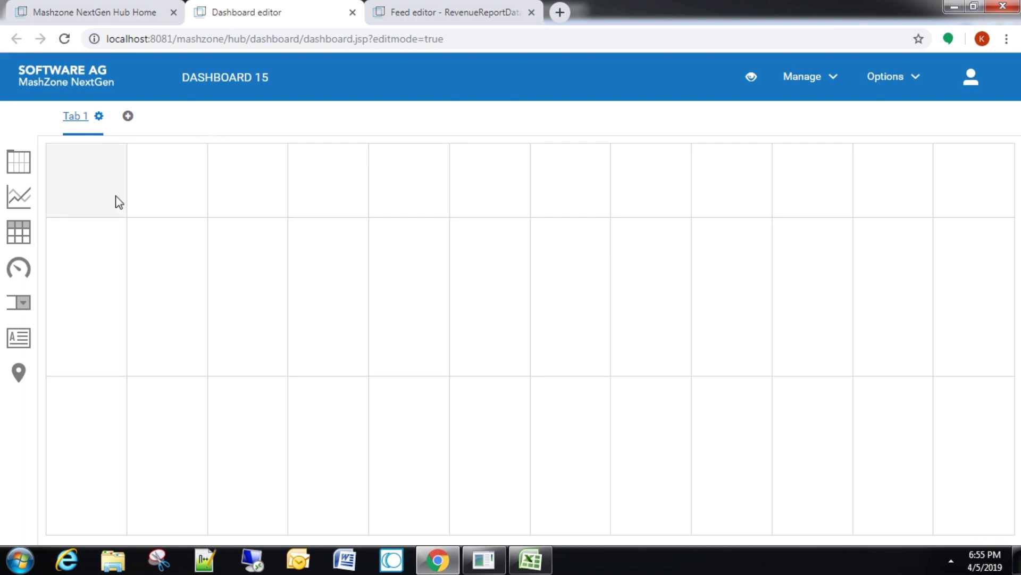
Step: Place a line chart in the middle of the dashboard grid and widen it
left_click(21, 202)
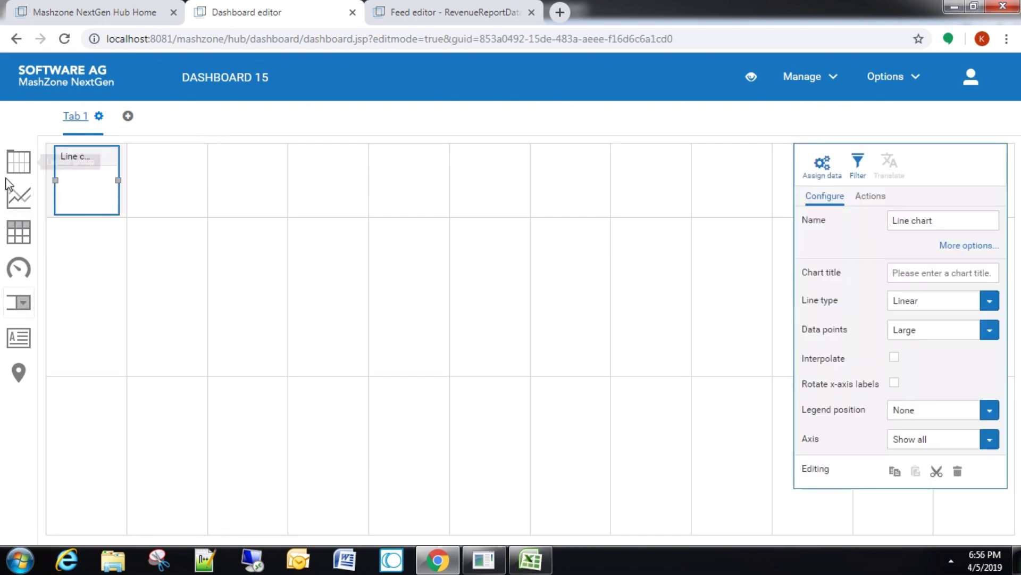
left_click_drag(77, 157, 461, 260)
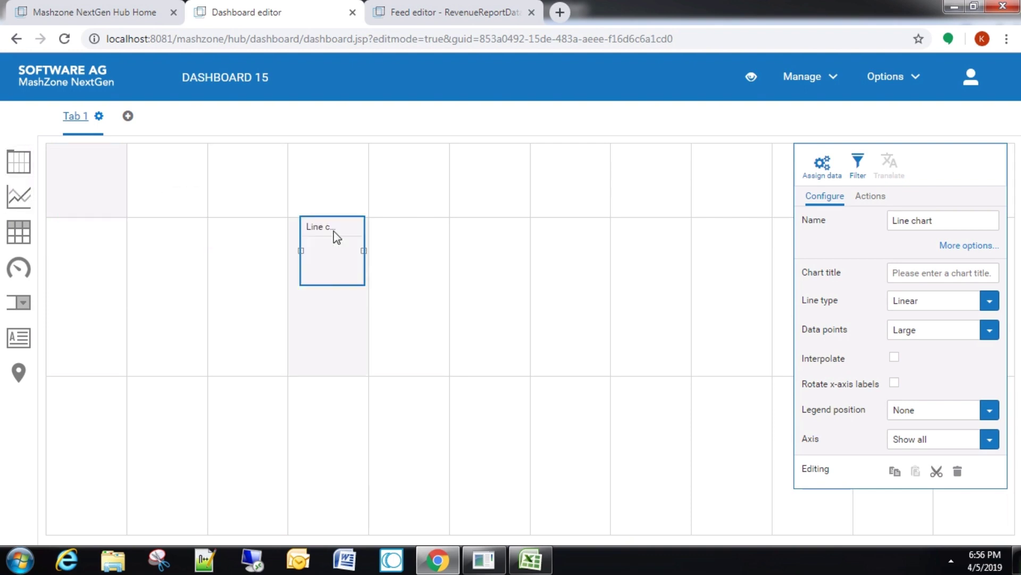
left_click_drag(472, 260, 475, 259)
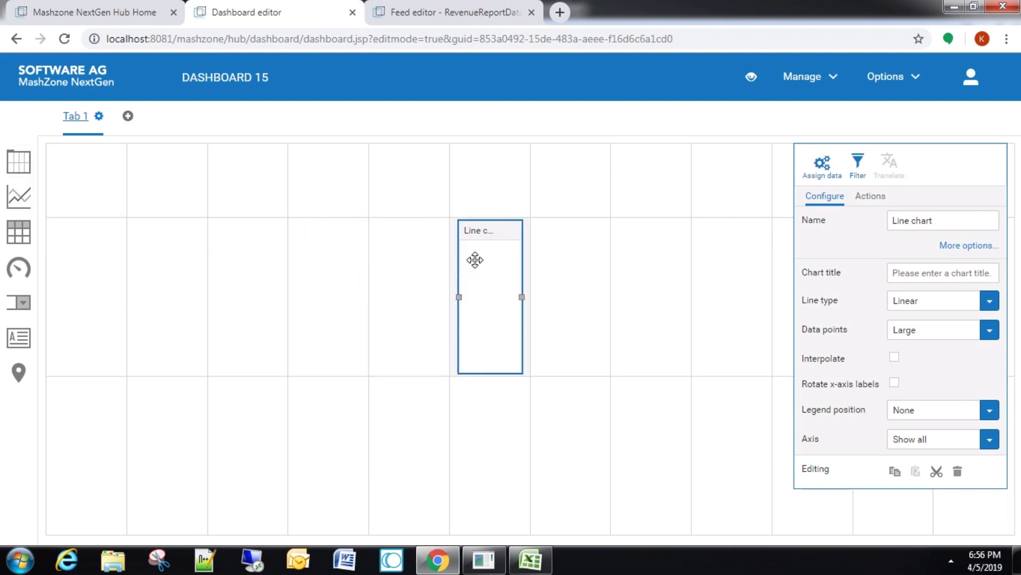
left_click_drag(458, 296, 212, 307)
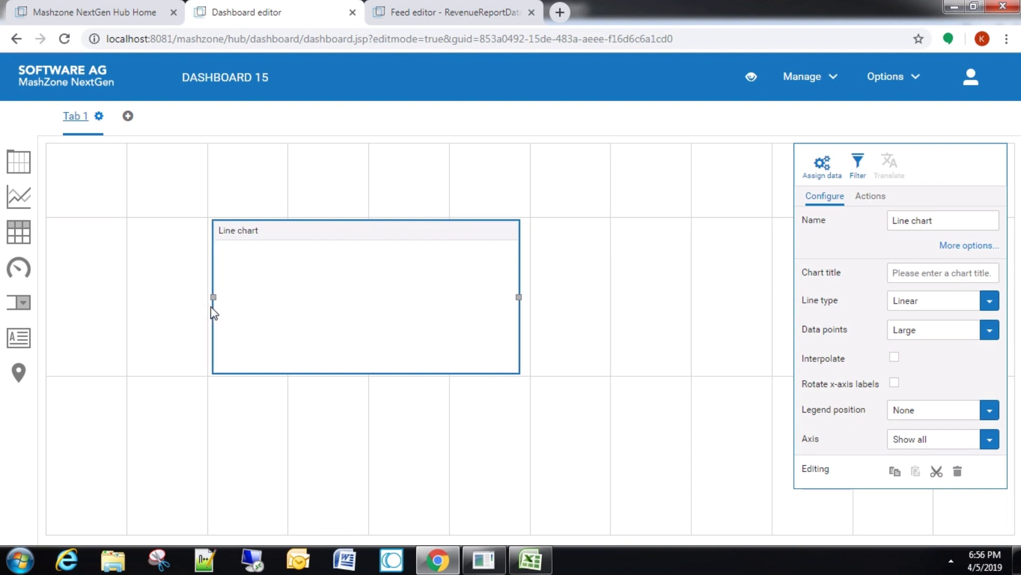
Step: Rename the line chart to Revenue Report
left_click_drag(941, 220, 838, 231)
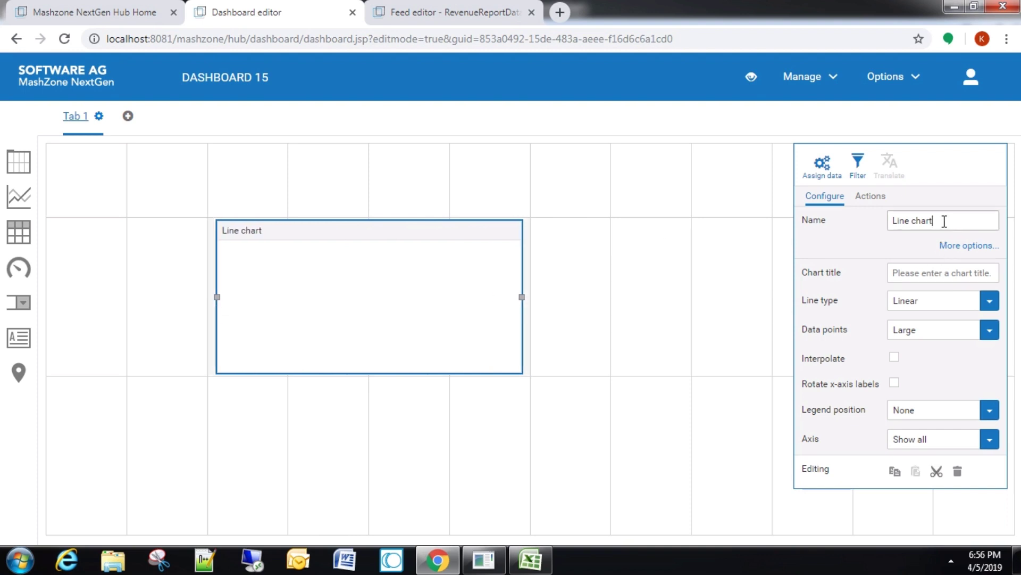
type("Revenu")
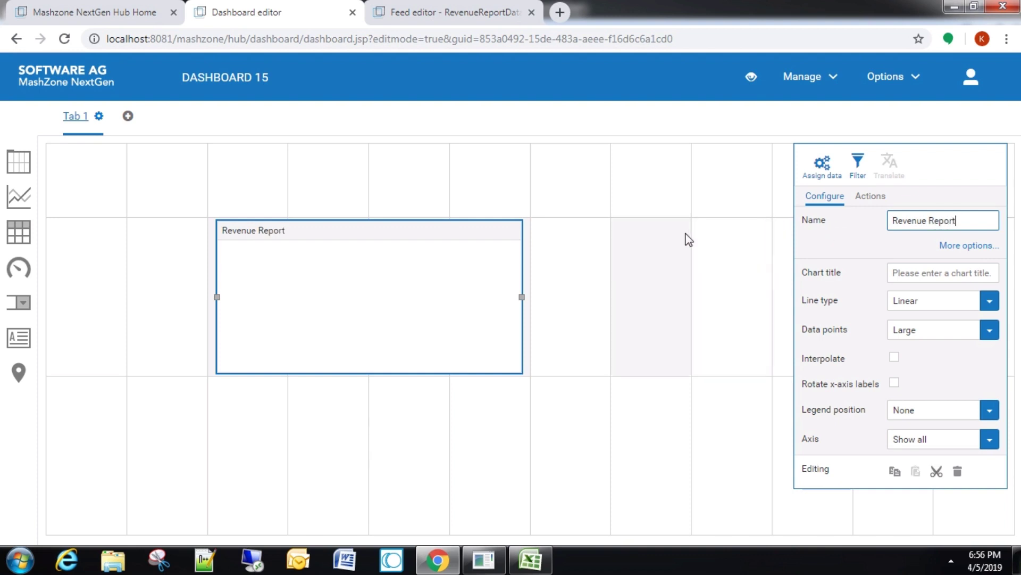
left_click(843, 244)
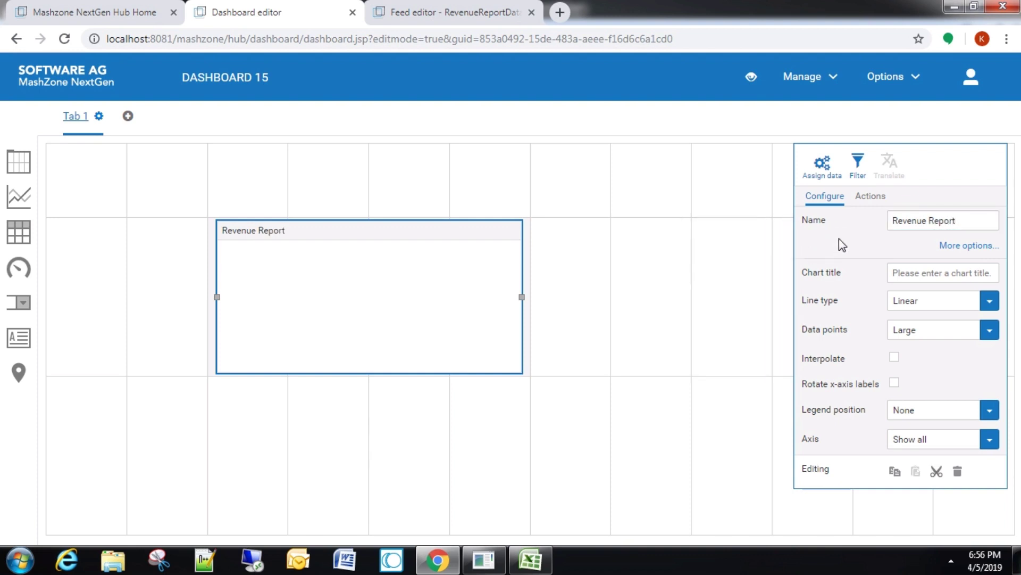
Step: Assign the RevenueReportData data feed as the Revenue Report chart's source
left_click(822, 176)
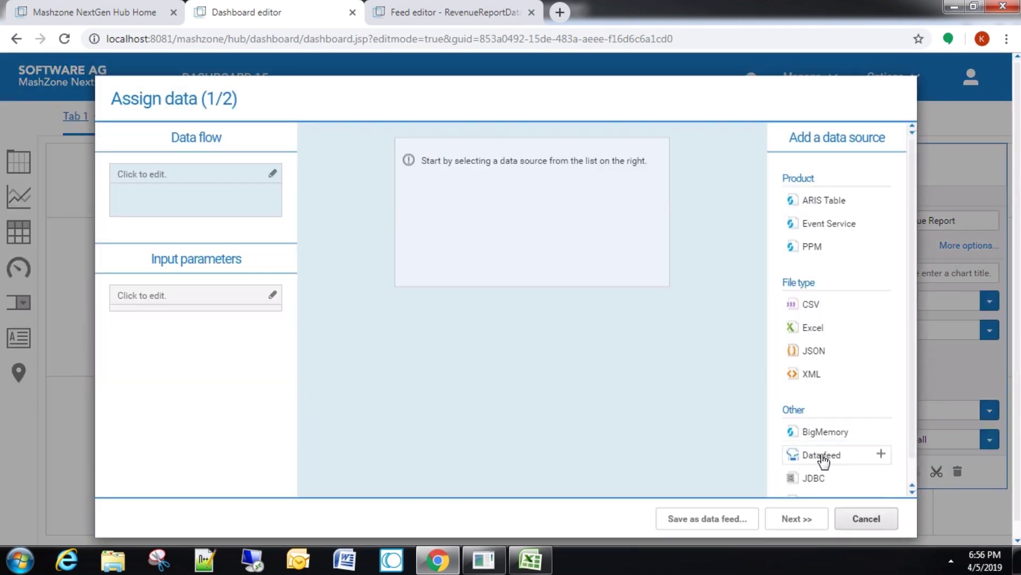
left_click(822, 455)
left_click(657, 169)
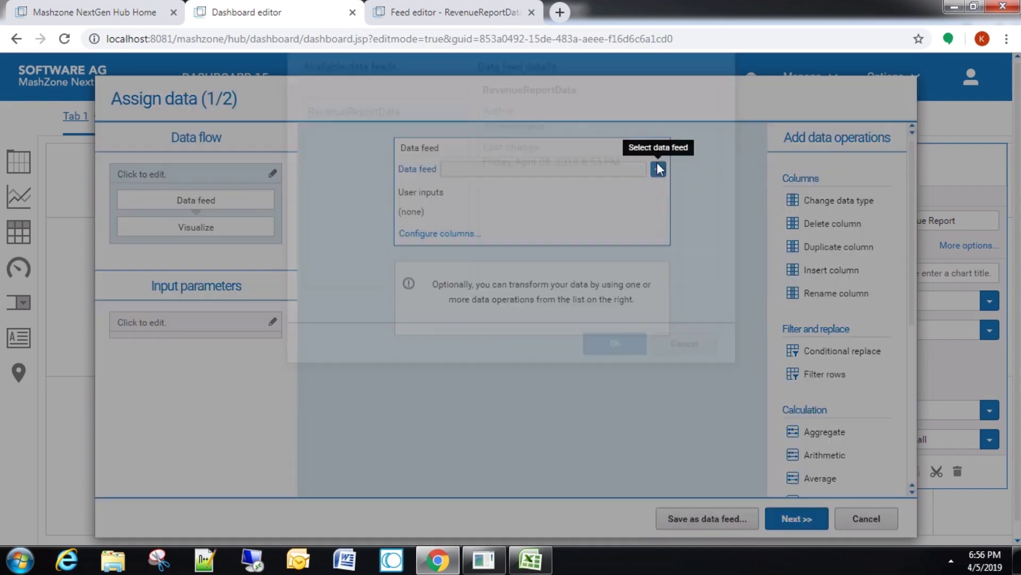
double_click(381, 194)
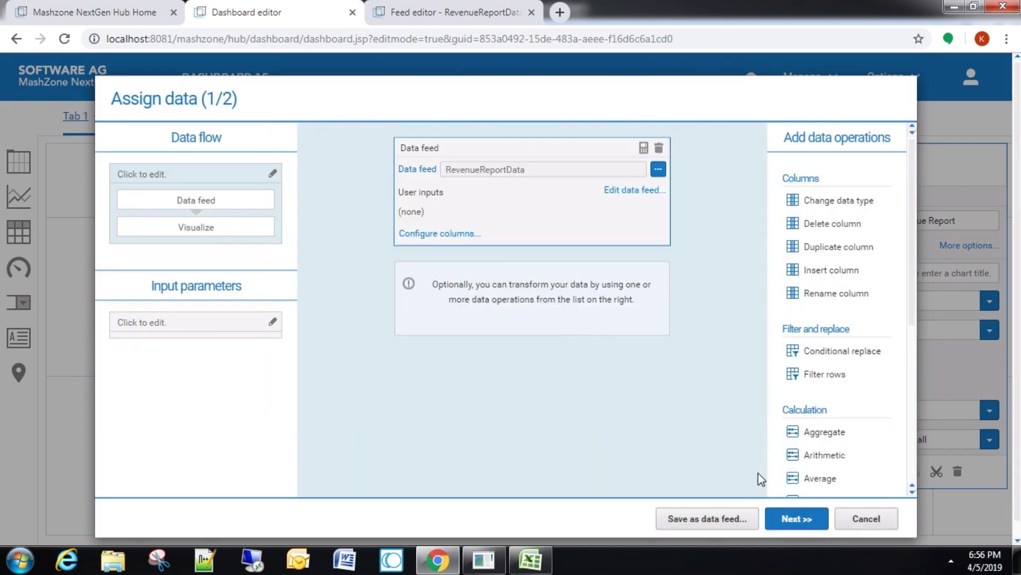
left_click(796, 519)
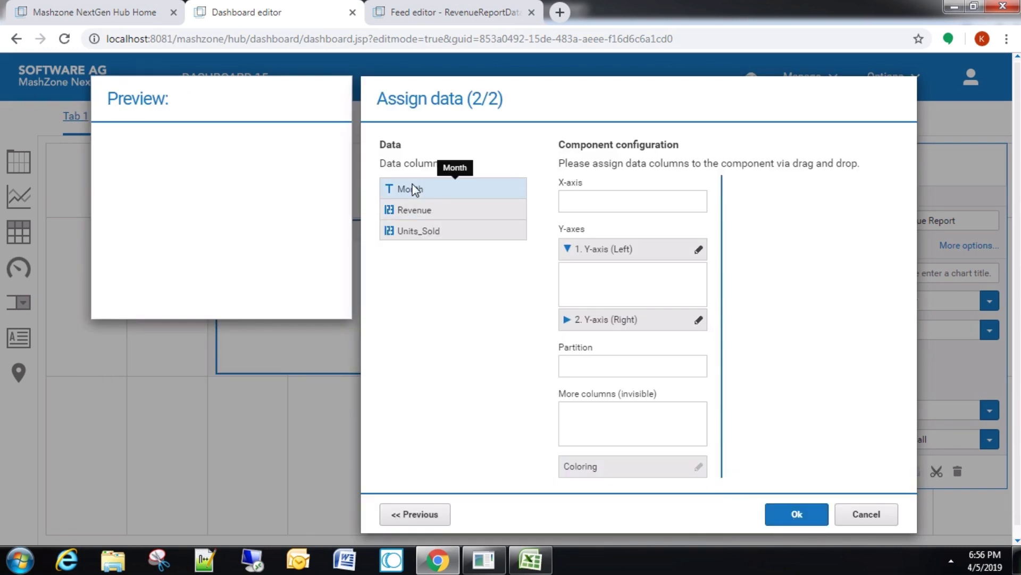
Step: Map Month to the X-axis, Revenue to the left Y-axis and Units_Sold to the right Y-axis
left_click_drag(417, 189, 600, 201)
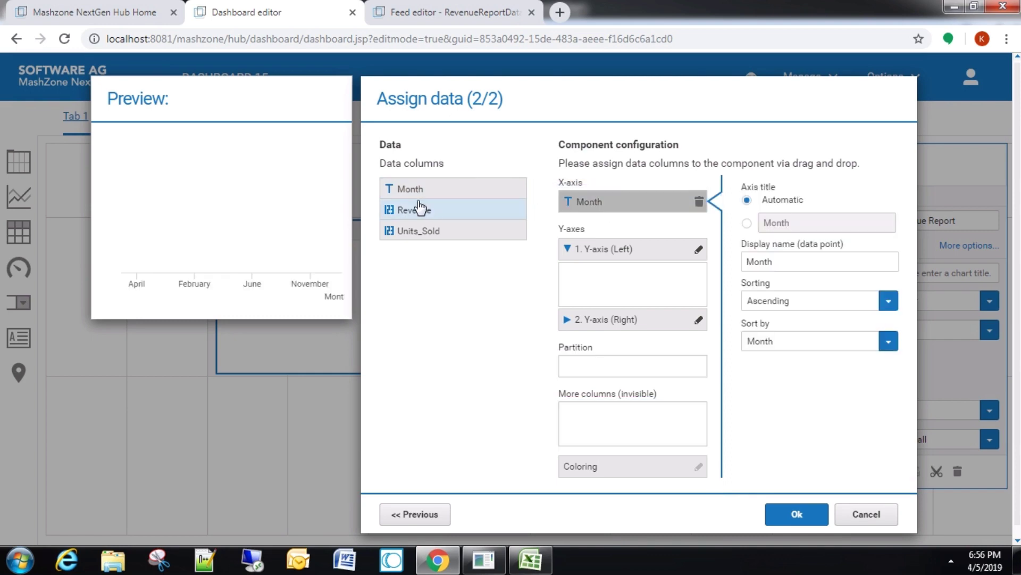
left_click_drag(414, 210, 620, 277)
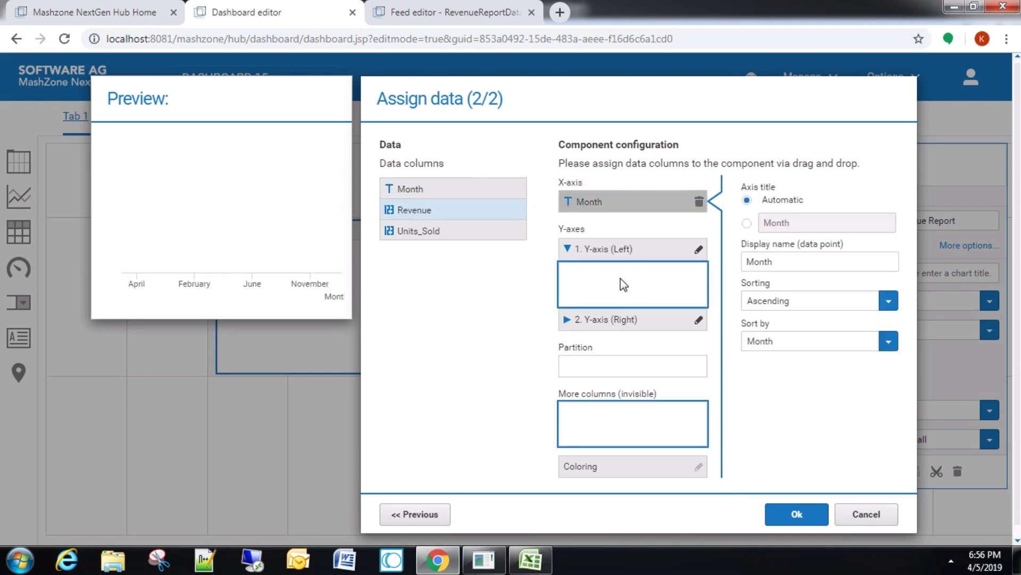
left_click(626, 323)
left_click_drag(438, 237, 616, 304)
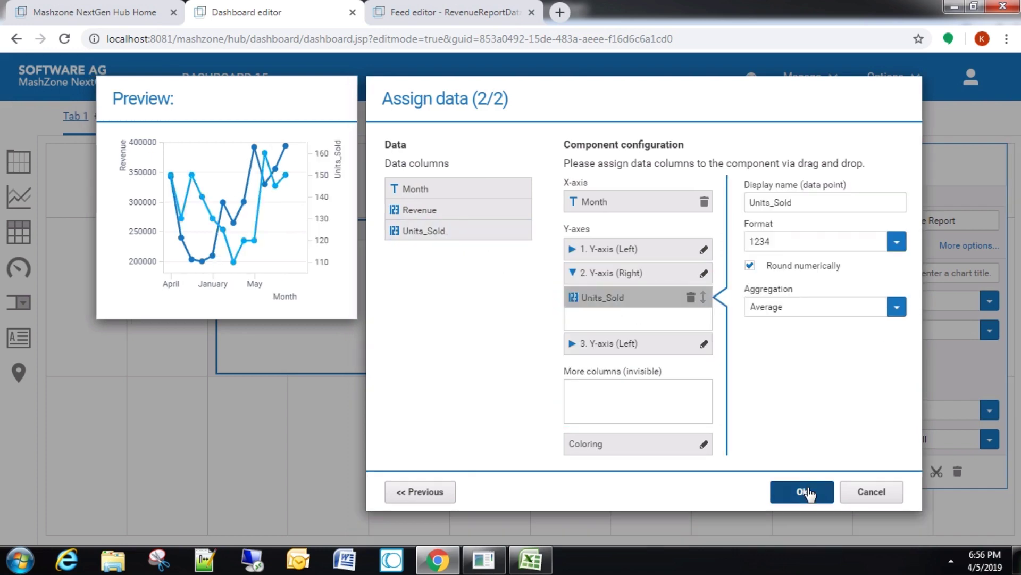
left_click(803, 490)
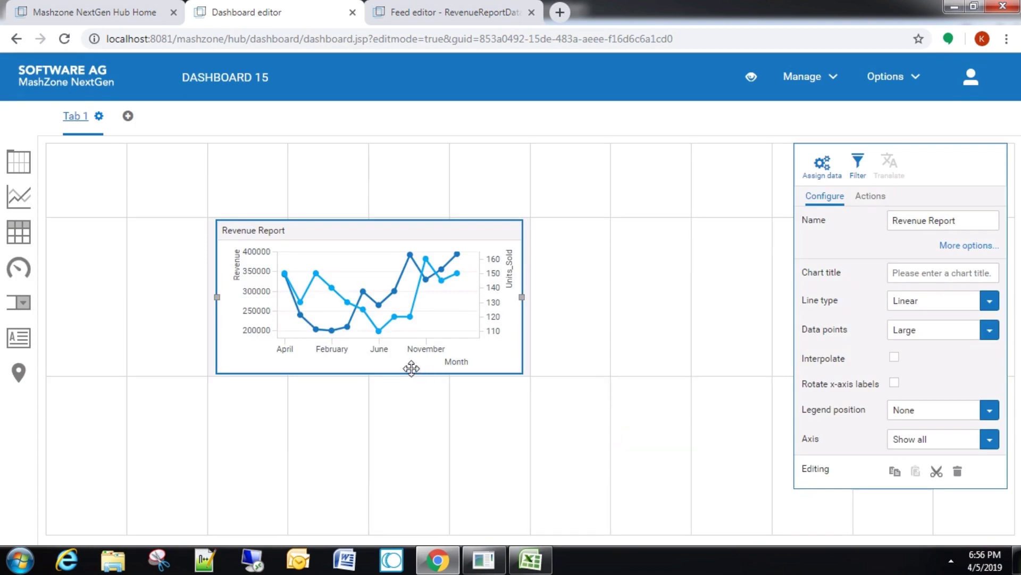
Step: Make the Revenue Report chart taller and wider, and put its legend at the top
left_click_drag(411, 373, 427, 453)
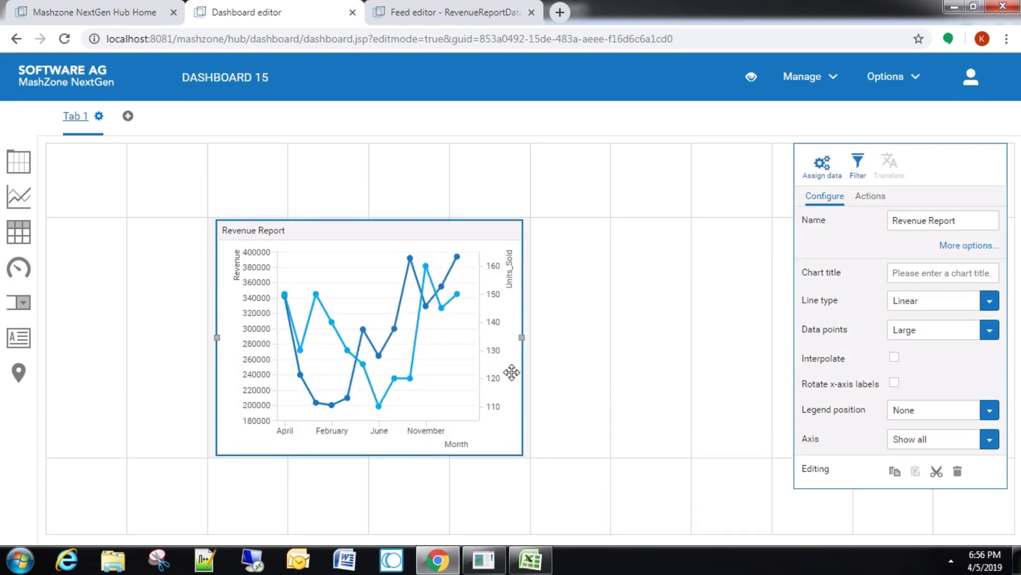
left_click_drag(523, 338, 683, 338)
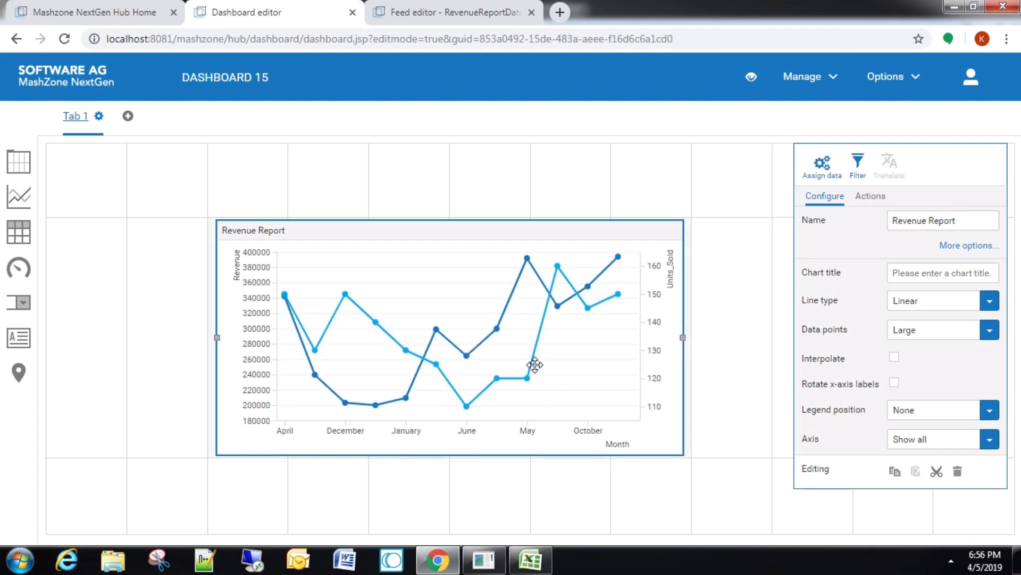
left_click(991, 415)
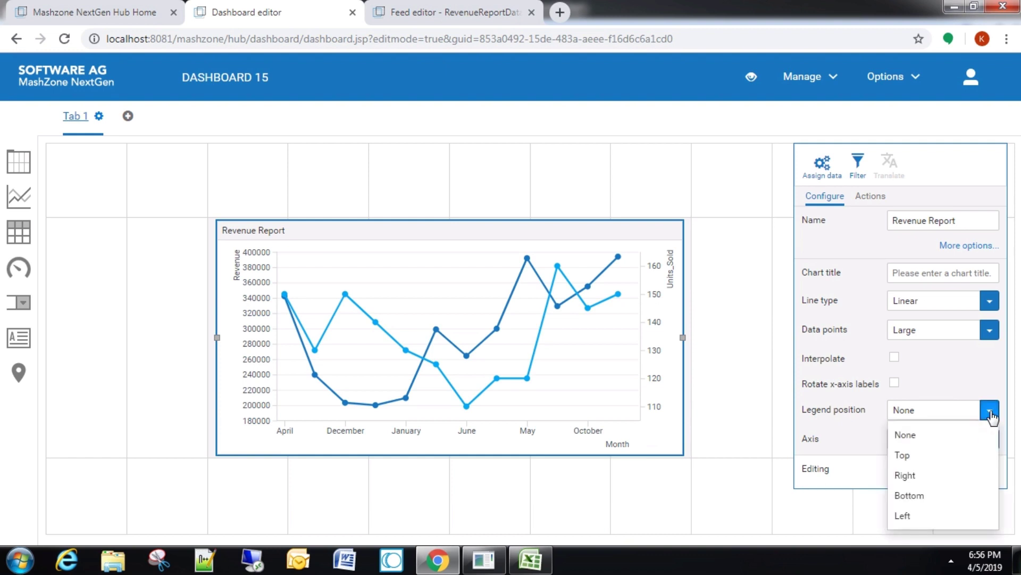
left_click(905, 456)
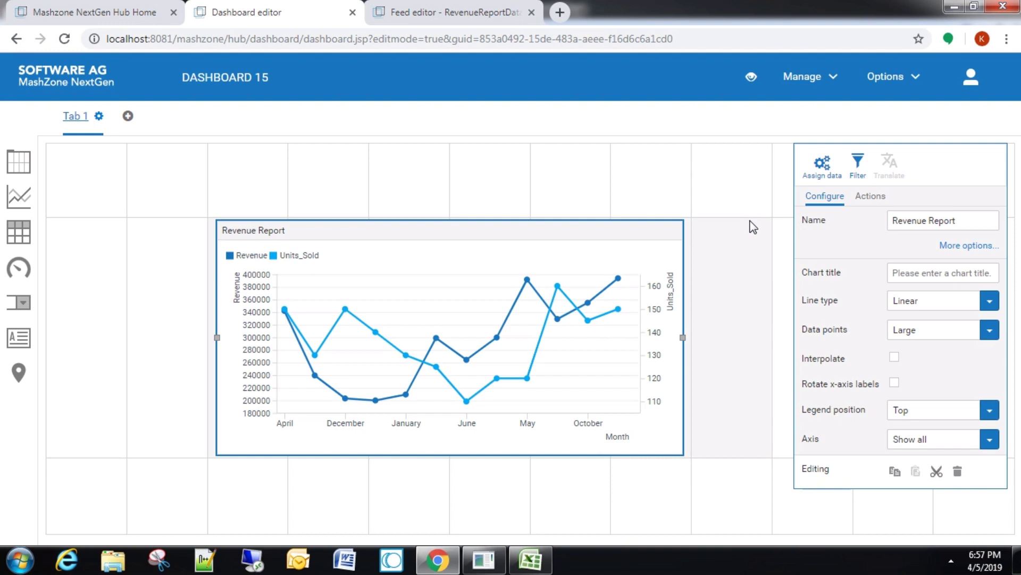
Step: Rename the dashboard to RevenueReportDashboard in Manage > Properties and save it
left_click(802, 76)
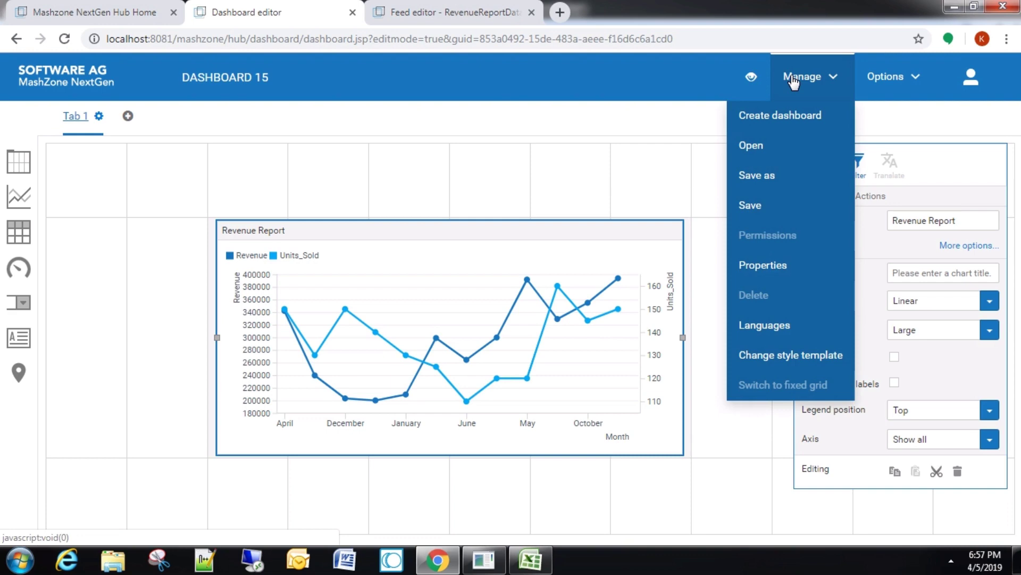
left_click(754, 206)
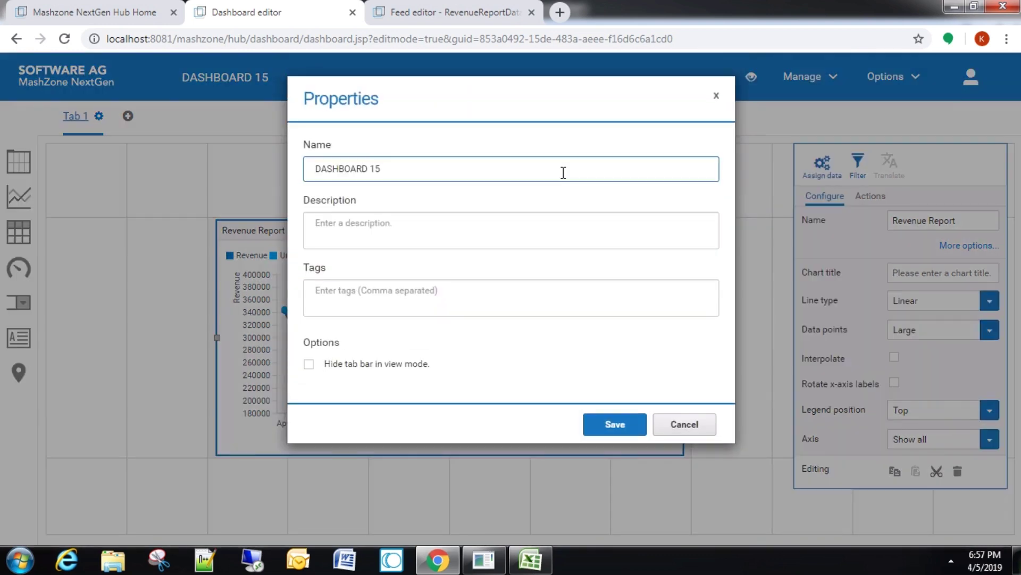
key("BackSpace")
key("BackSpace")
key("BackSpace")
key("BackSpace")
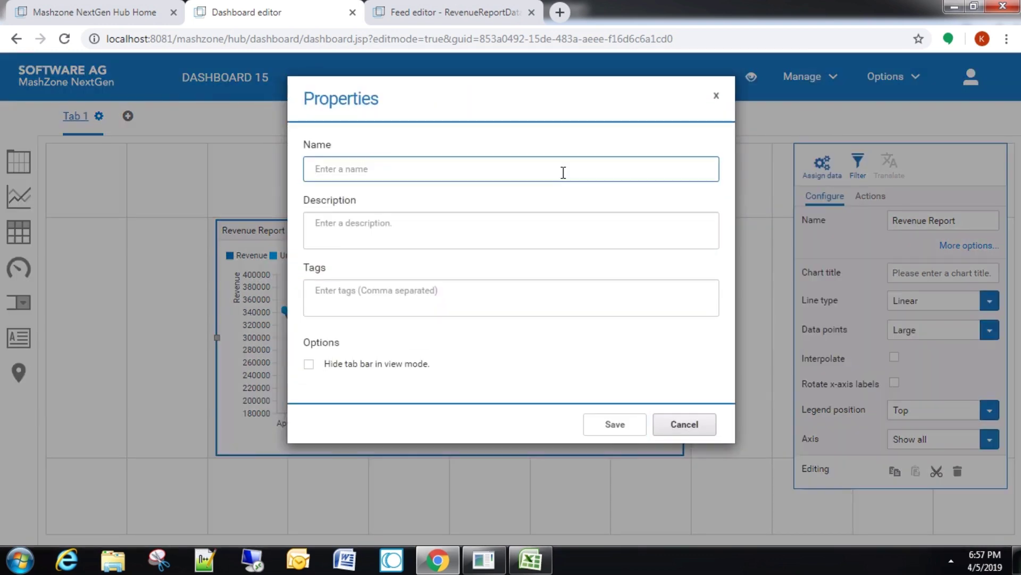
type("RevenueReportDashboard")
left_click(415, 229)
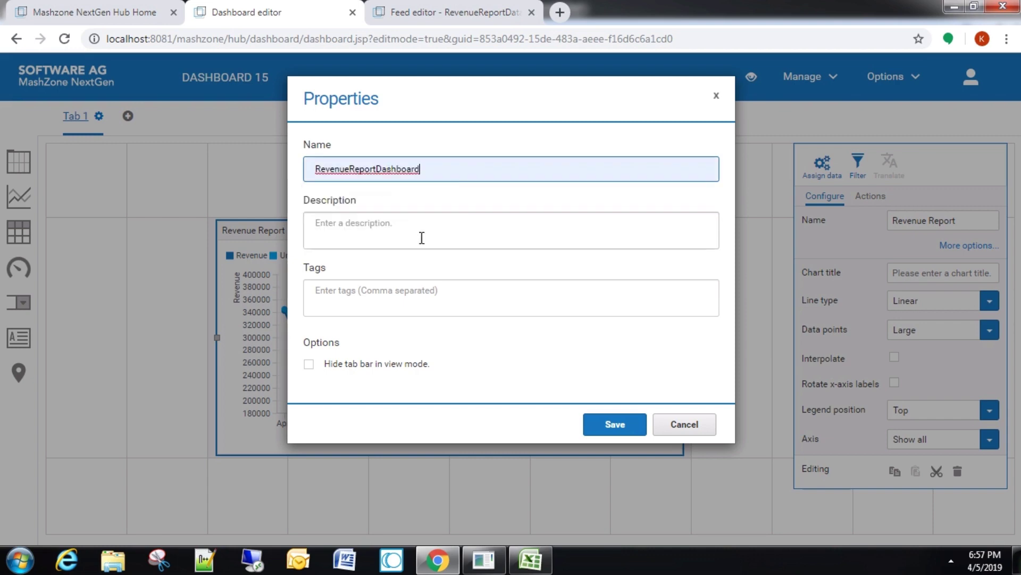
left_click(638, 421)
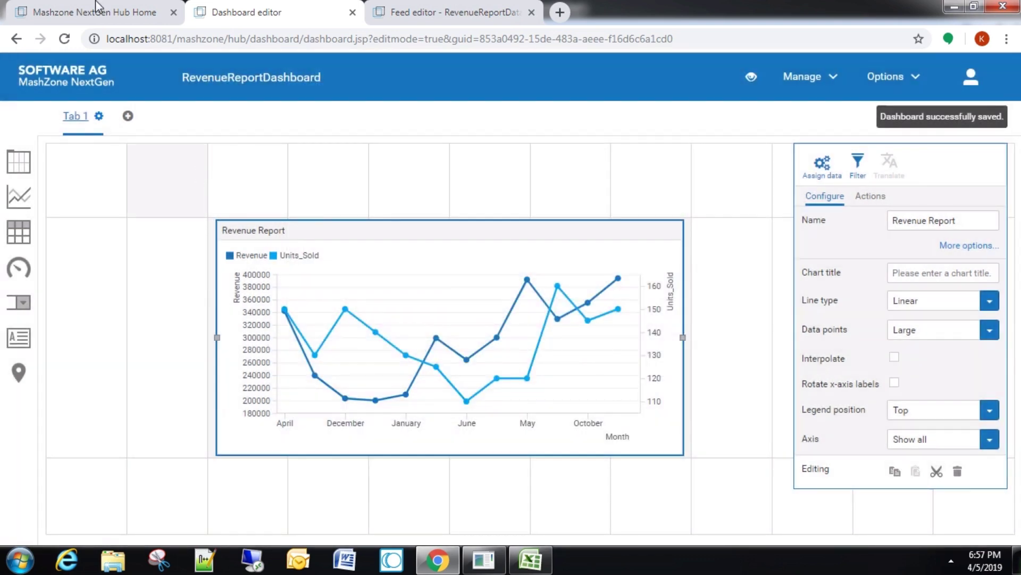
Step: Return to the Hub Home tab and reload it so RevenueReportDashboard appears under Recent Dashboards
left_click(85, 12)
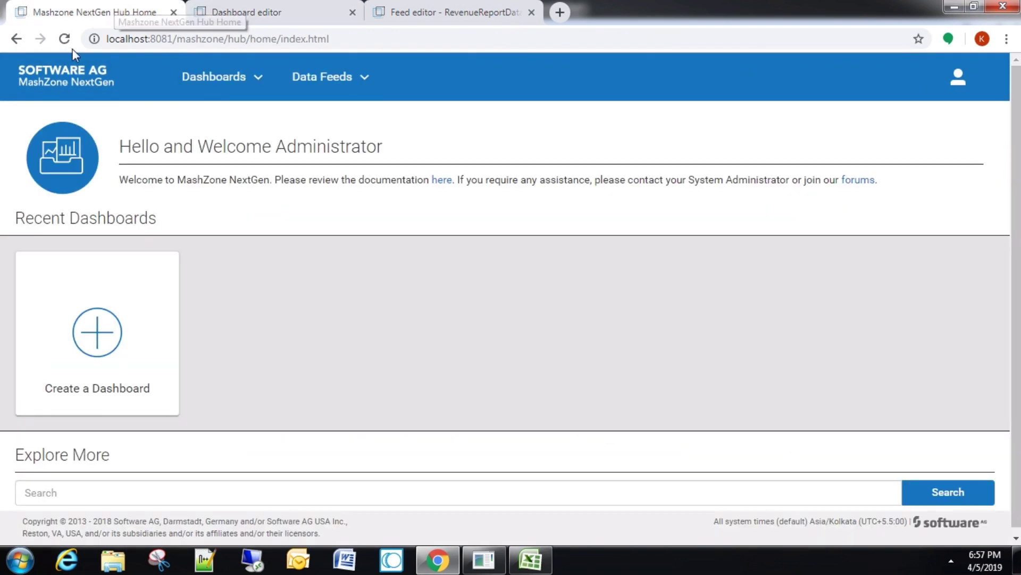
left_click(64, 39)
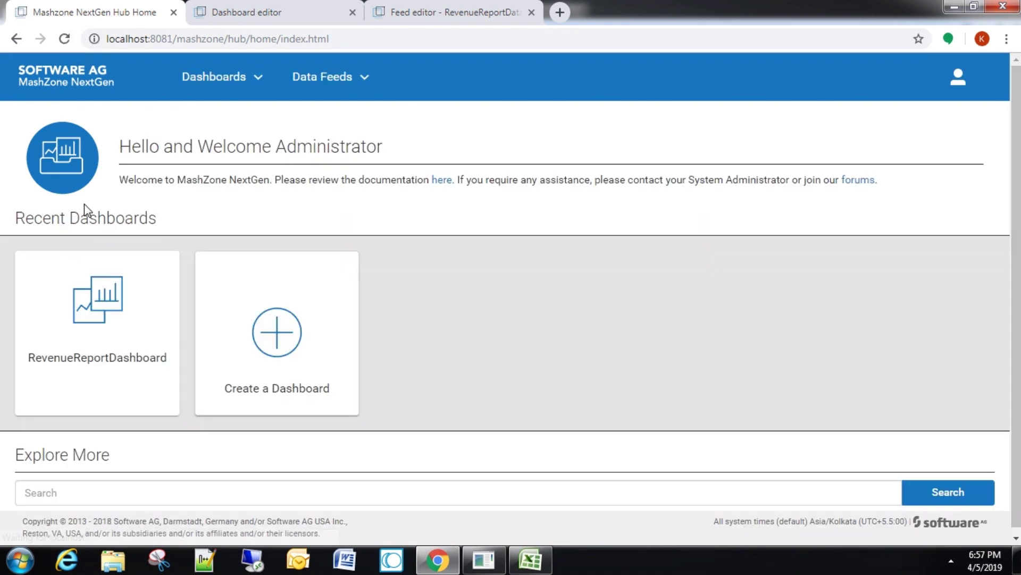